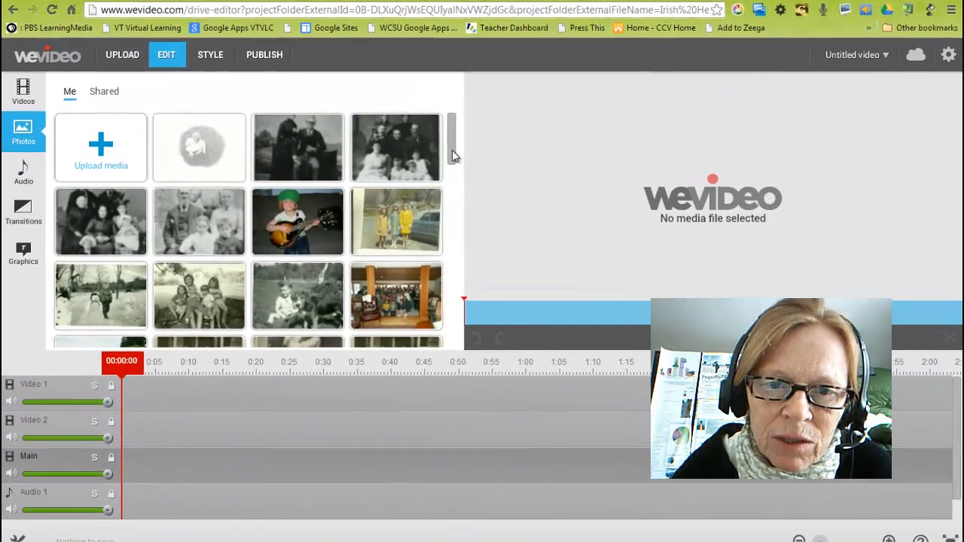
- Look through the photo library, the upload and import options, and the personal video library
drag(454, 151, 449, 201)
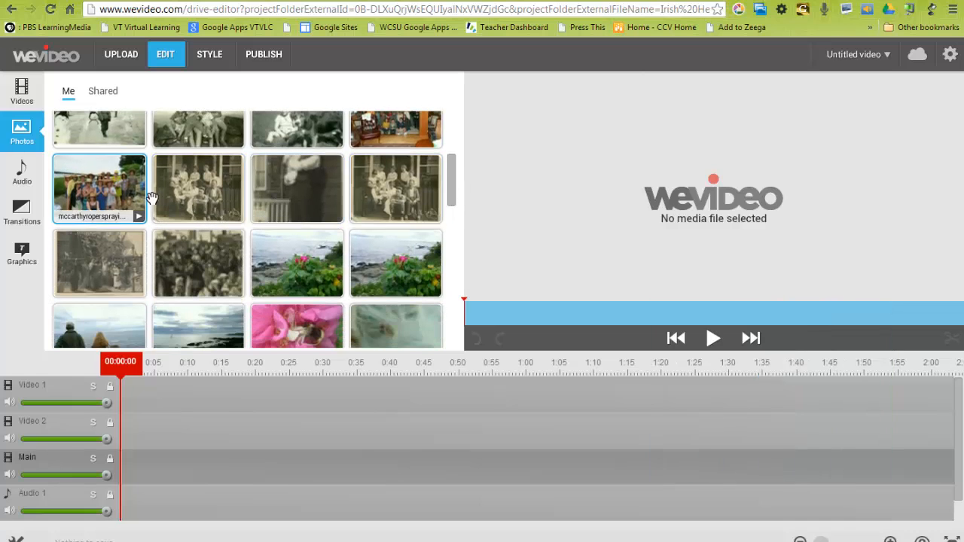
scroll(200, 197, up, 3)
click(122, 57)
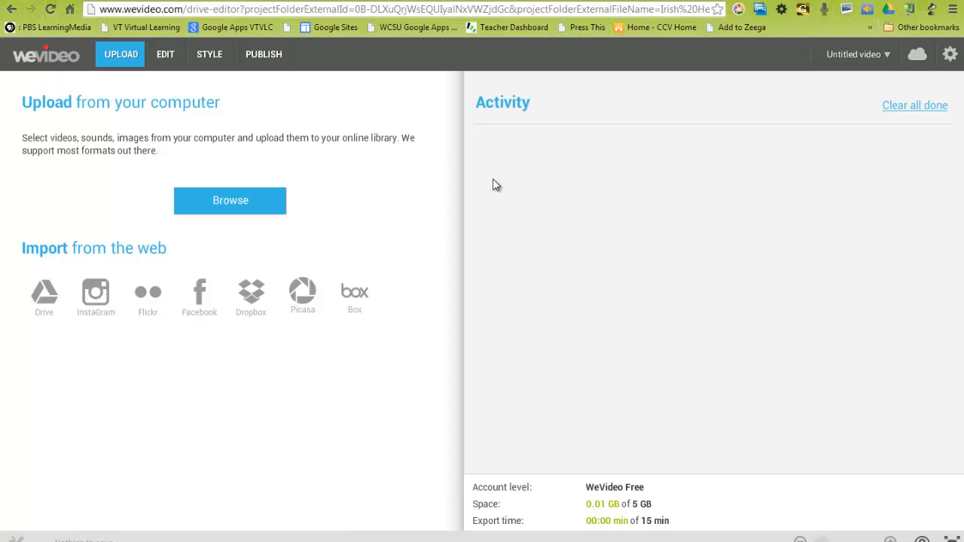
click(164, 54)
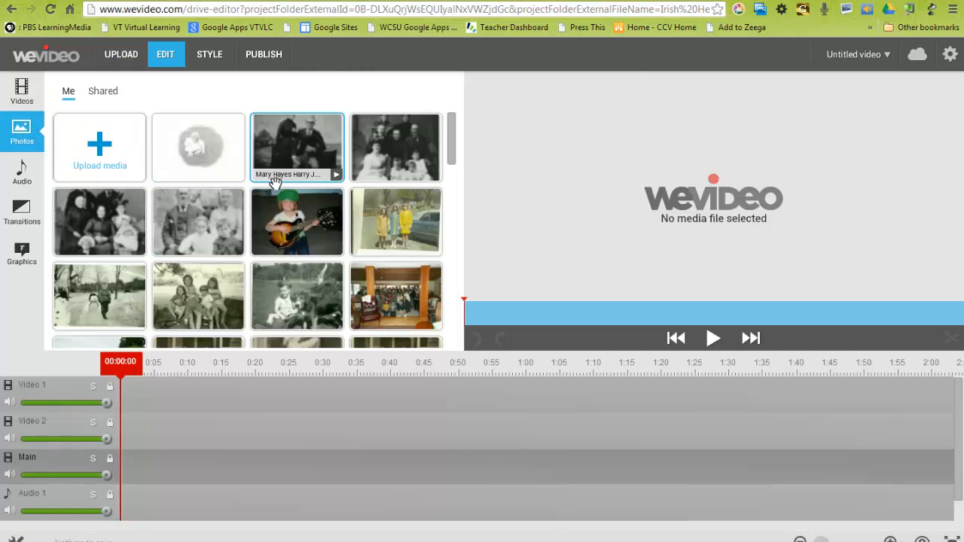
click(23, 94)
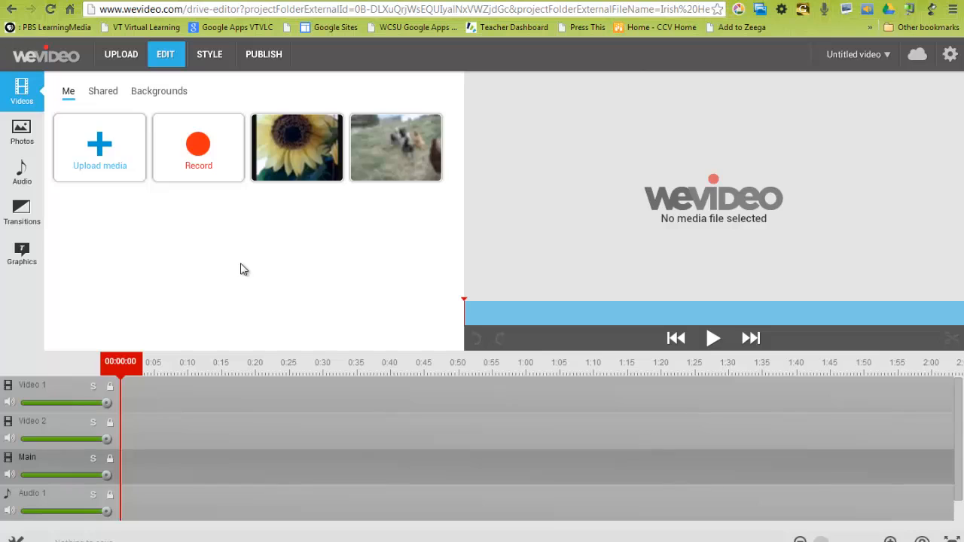
- Browse the audio library's personal, Shared, Action and Drama collections
click(24, 174)
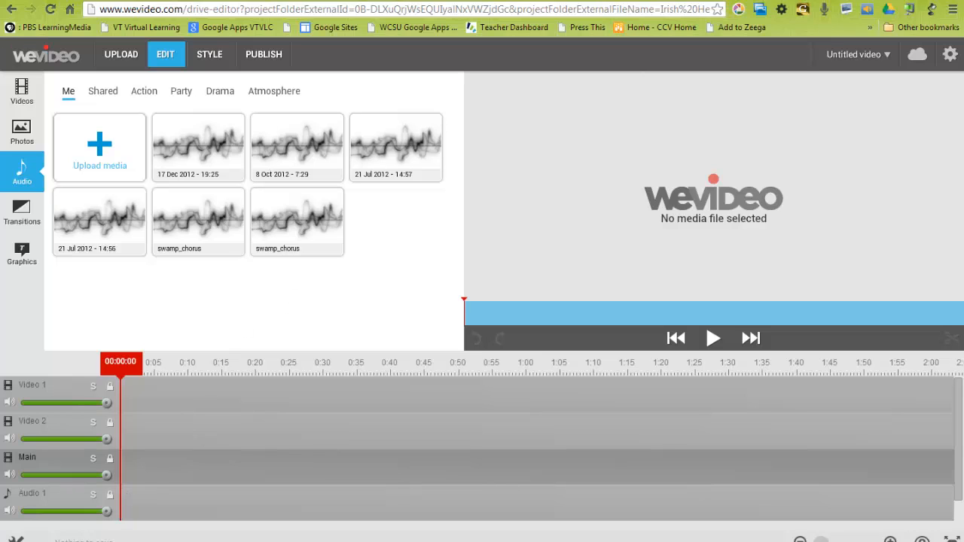
click(101, 93)
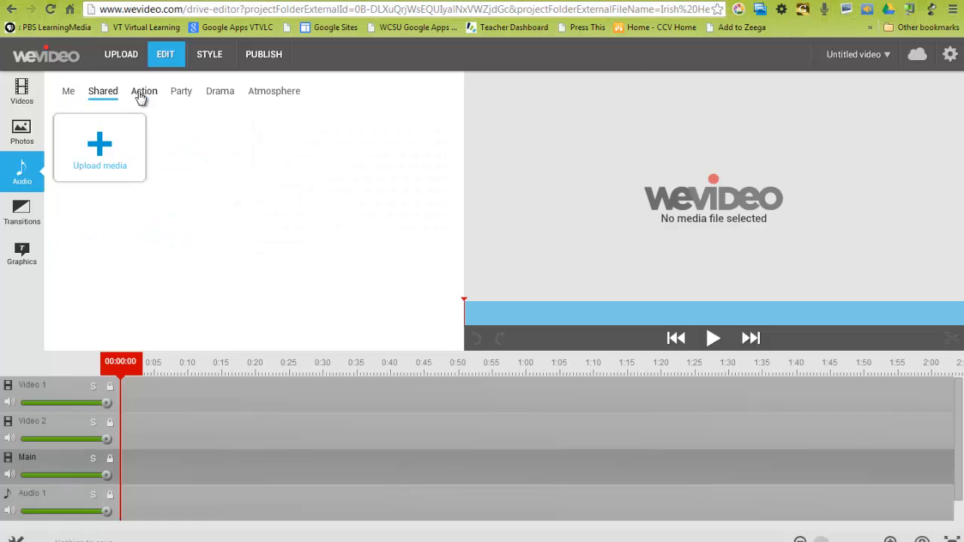
click(141, 96)
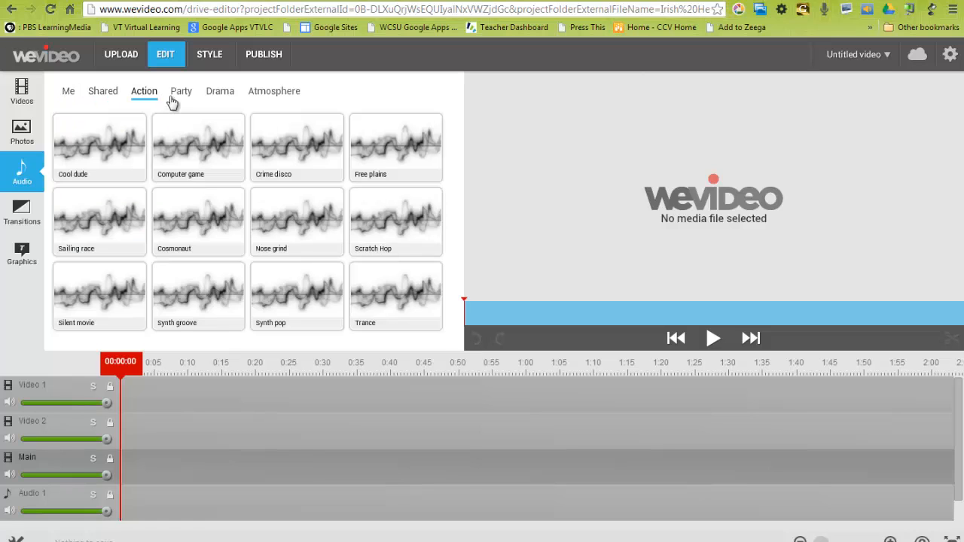
click(220, 94)
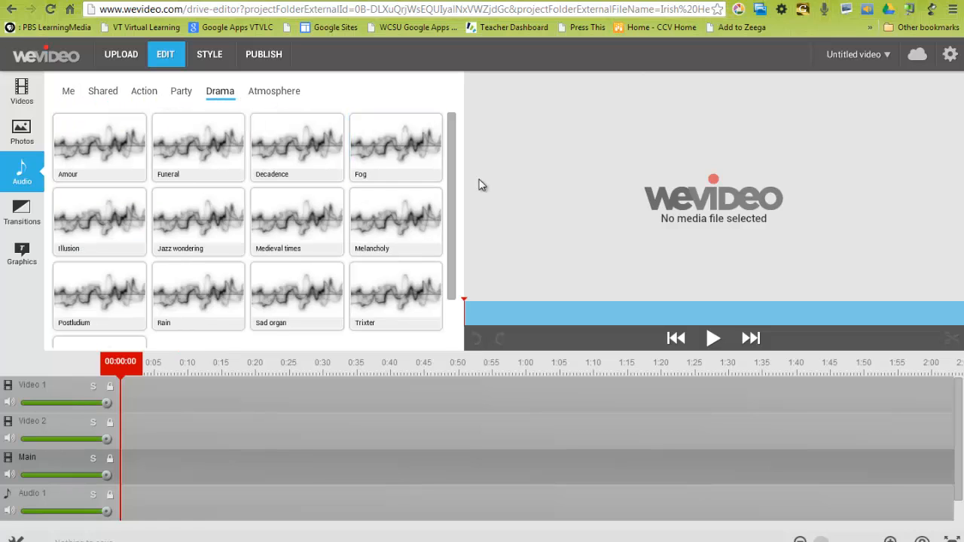
drag(454, 191, 450, 251)
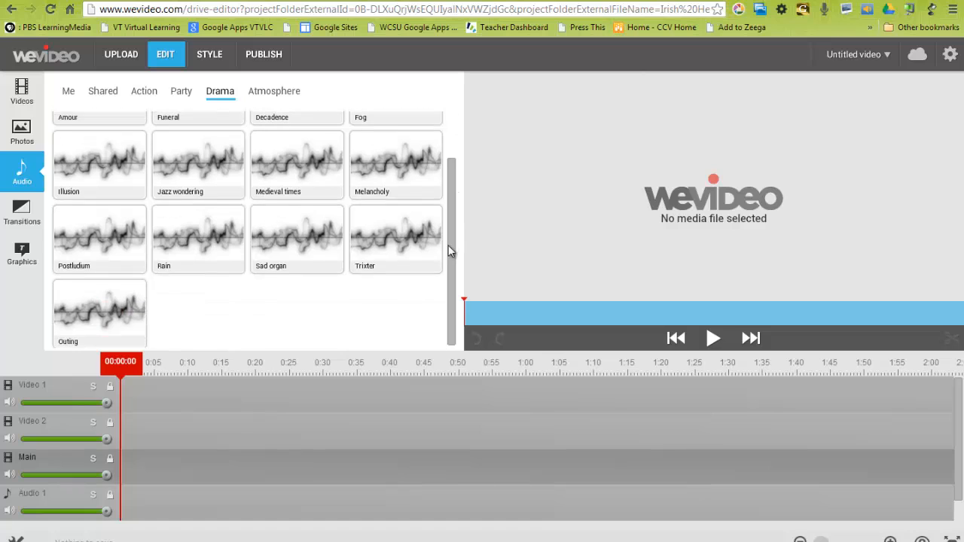
- Try to preview the Melancholy track from the Drama music collection
click(397, 170)
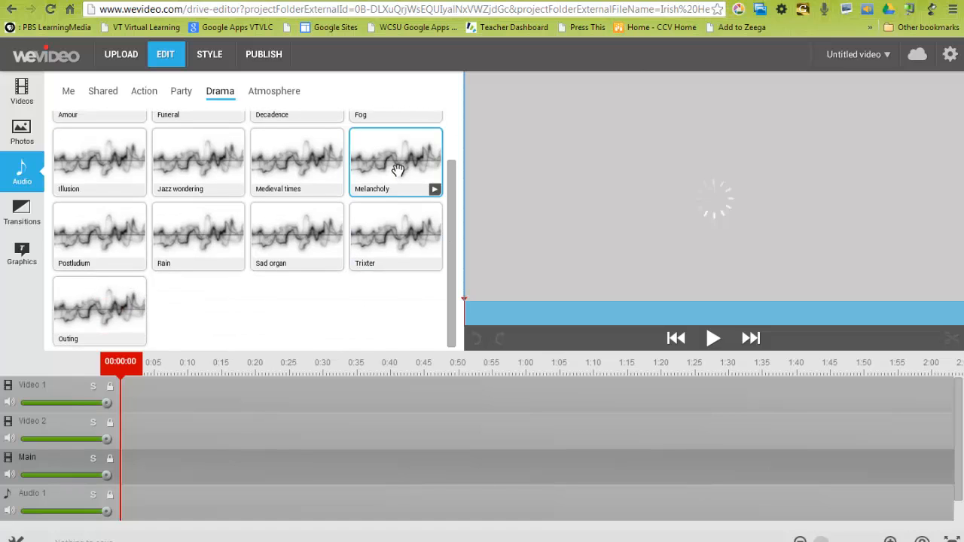
click(711, 340)
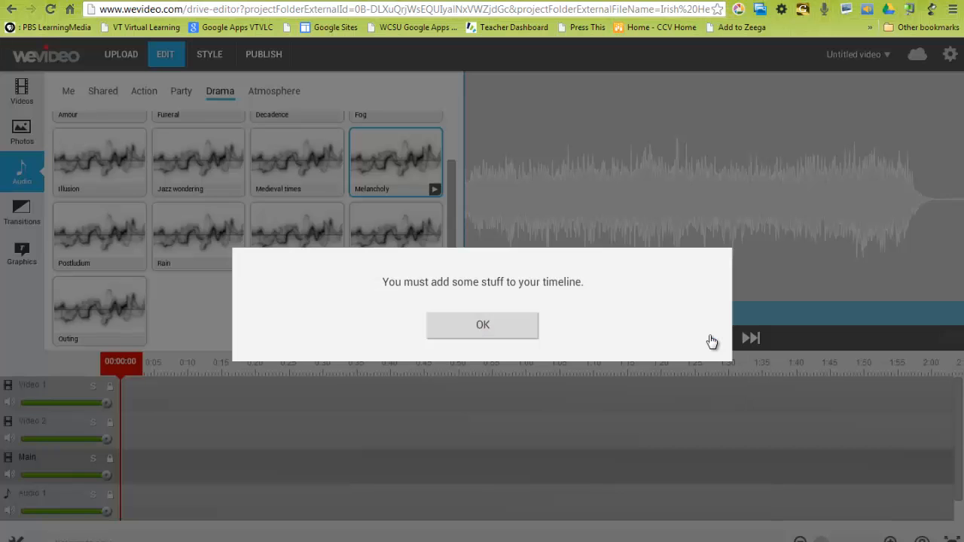
click(519, 329)
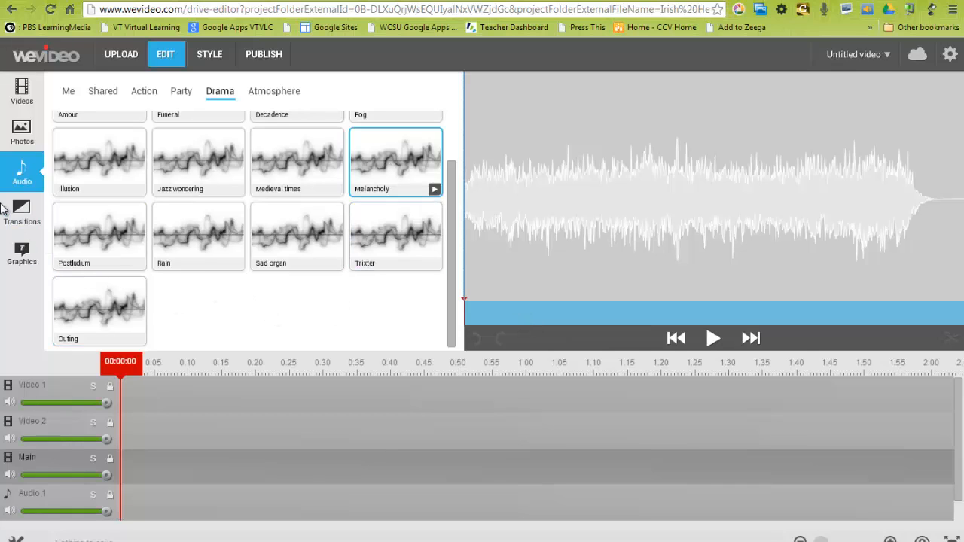
- Switch to the Week # 9 course document in Google Docs and open its Royalty Free Media link
click(68, 93)
click(119, 55)
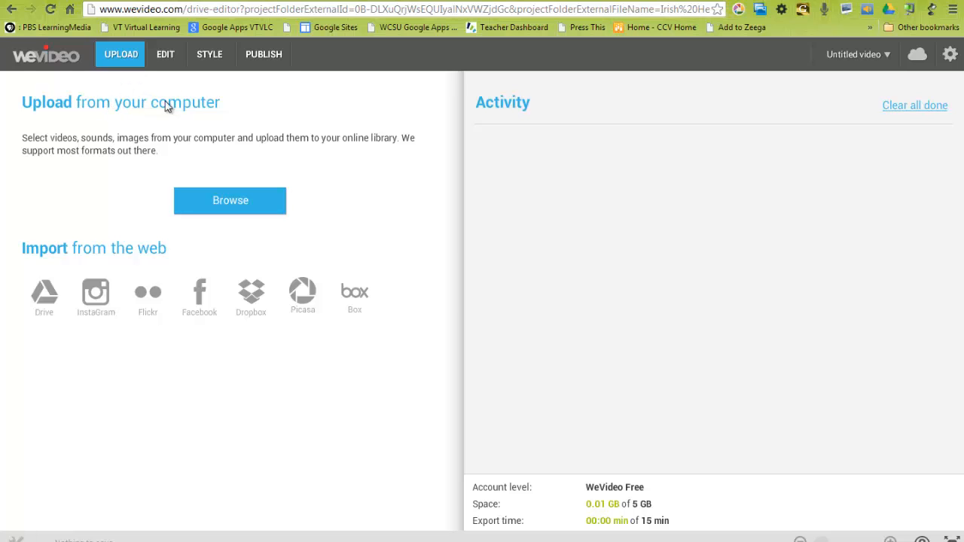
click(351, 1)
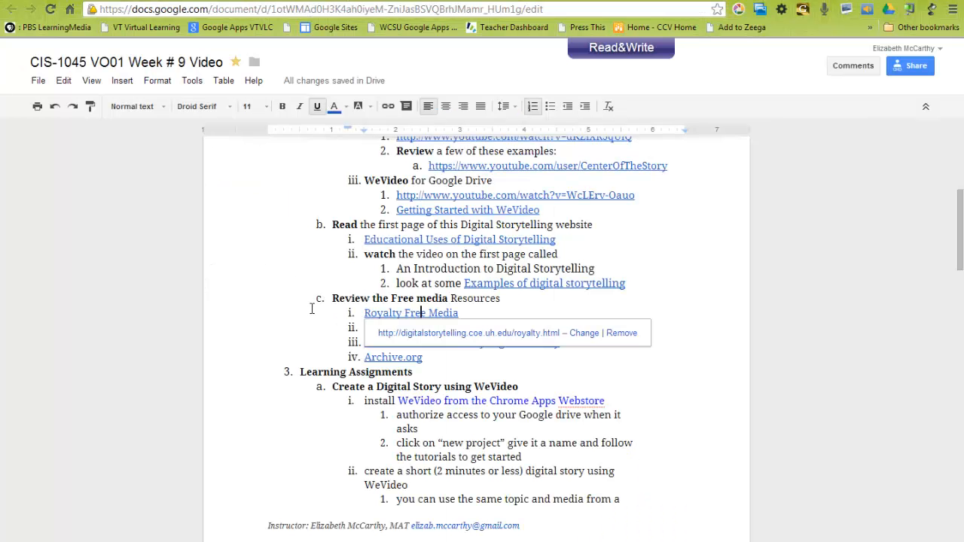
click(525, 310)
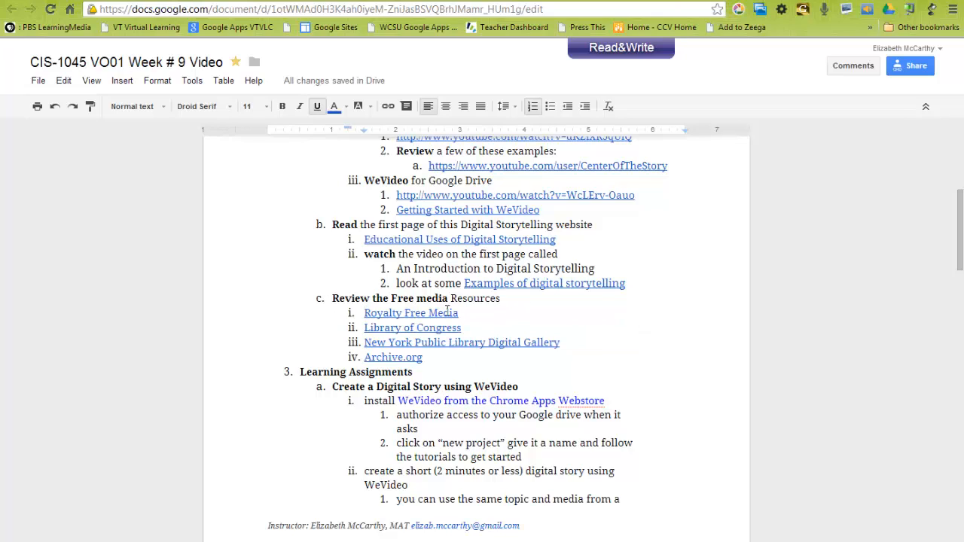
click(423, 314)
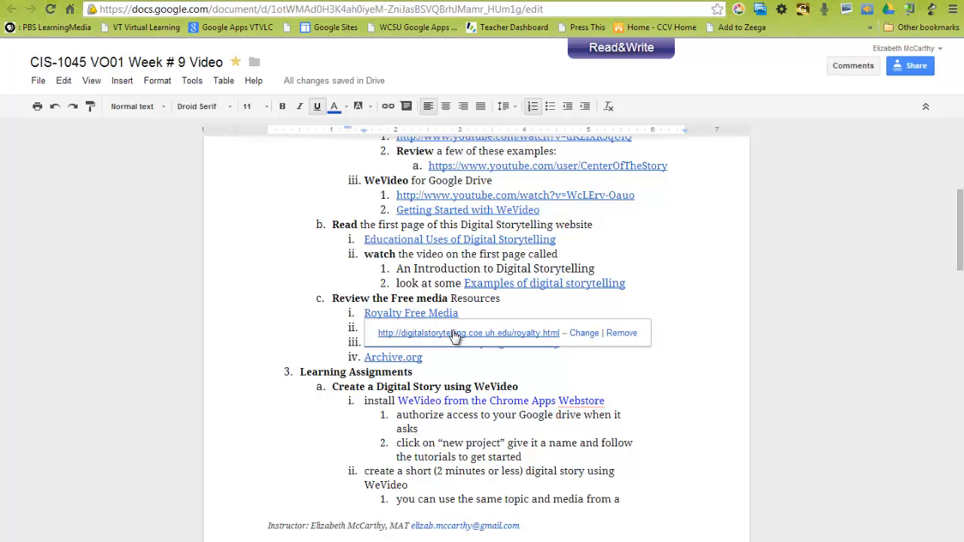
click(454, 333)
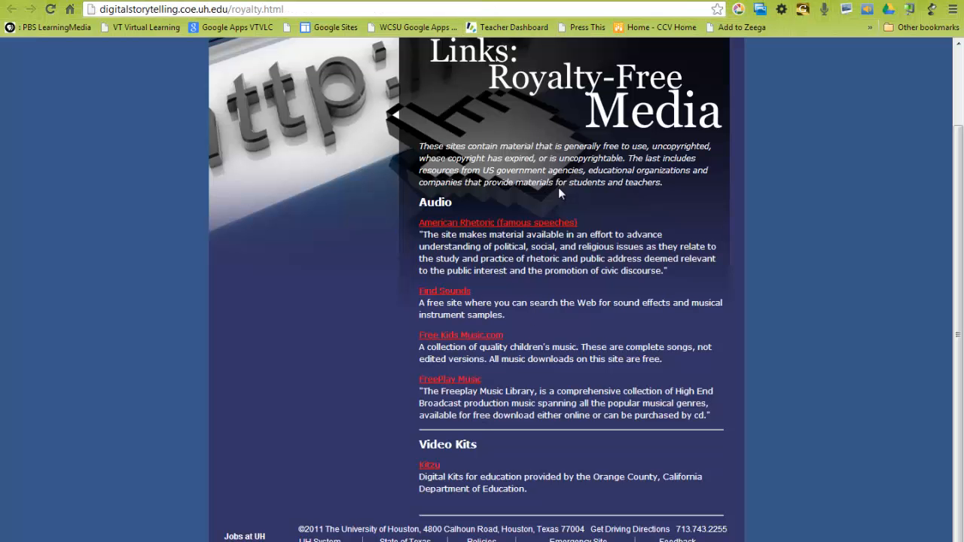
- Go to the FreePlay Music site and search its library by keyword for "irish music"
click(463, 385)
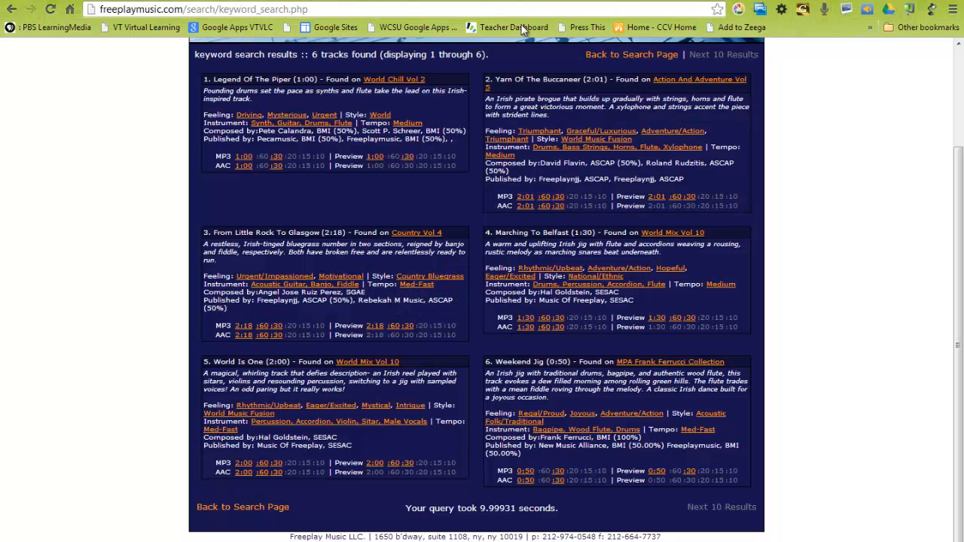
scroll(311, 123, up, 2)
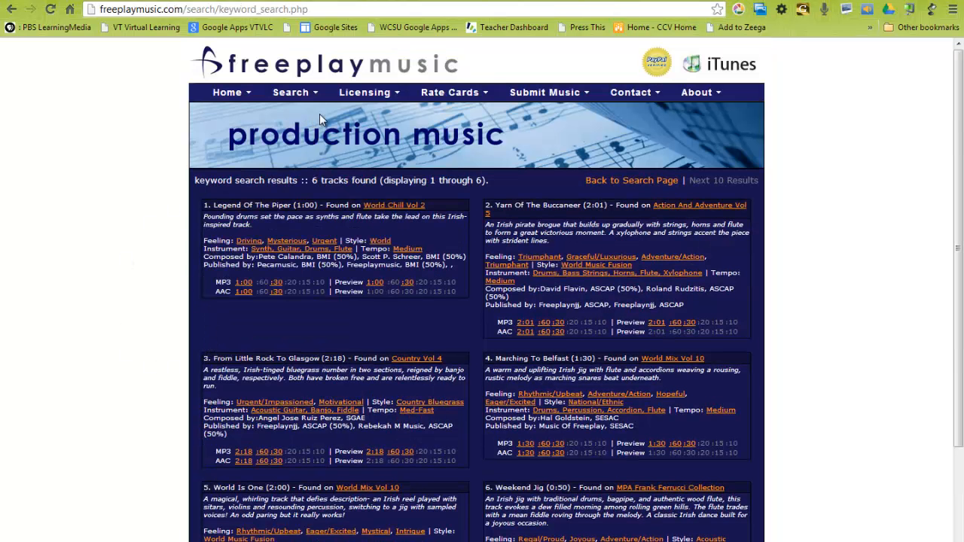
click(294, 103)
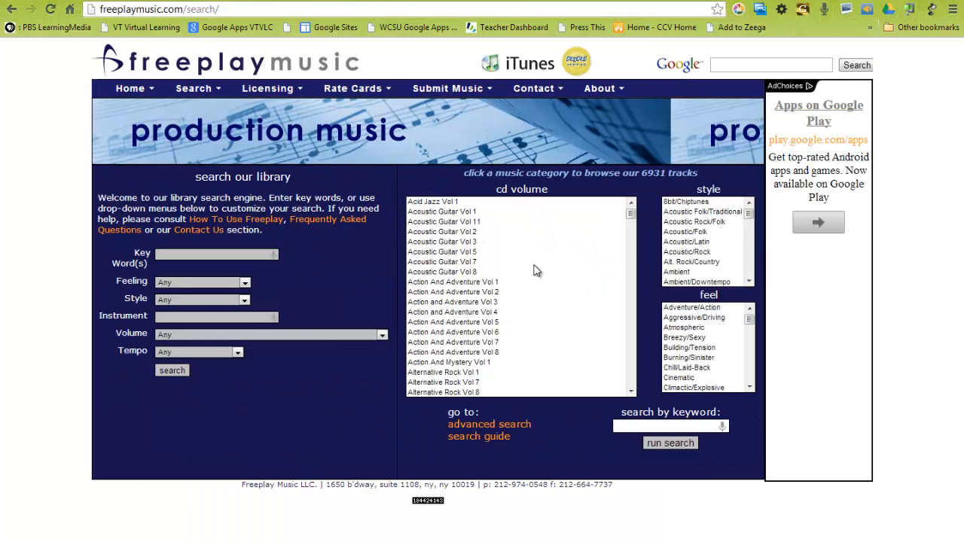
click(654, 426)
text(irish music)
key(Return)
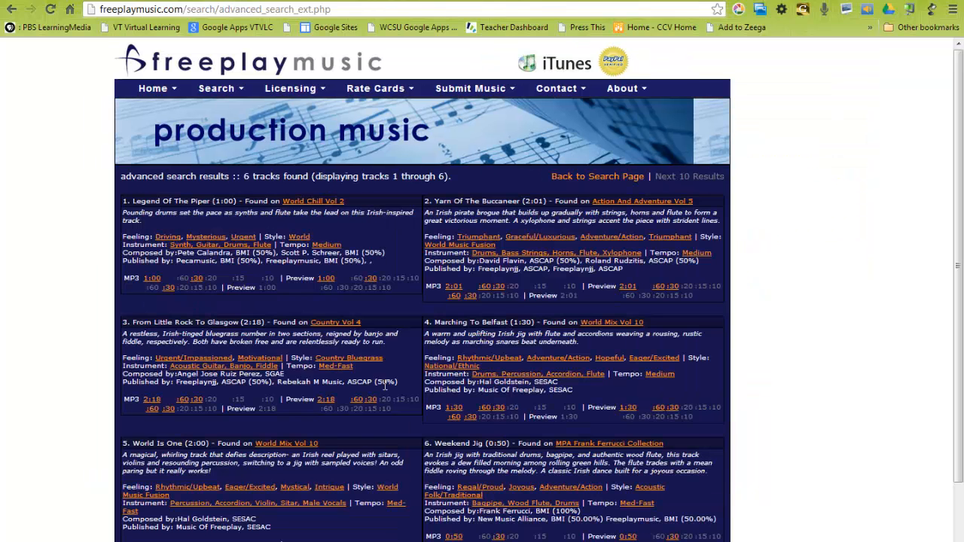
- Download the full 0:50 MP3 of Weekend Jig from the MPA Frank Ferrucci Collection results
scroll(413, 321, down, 2)
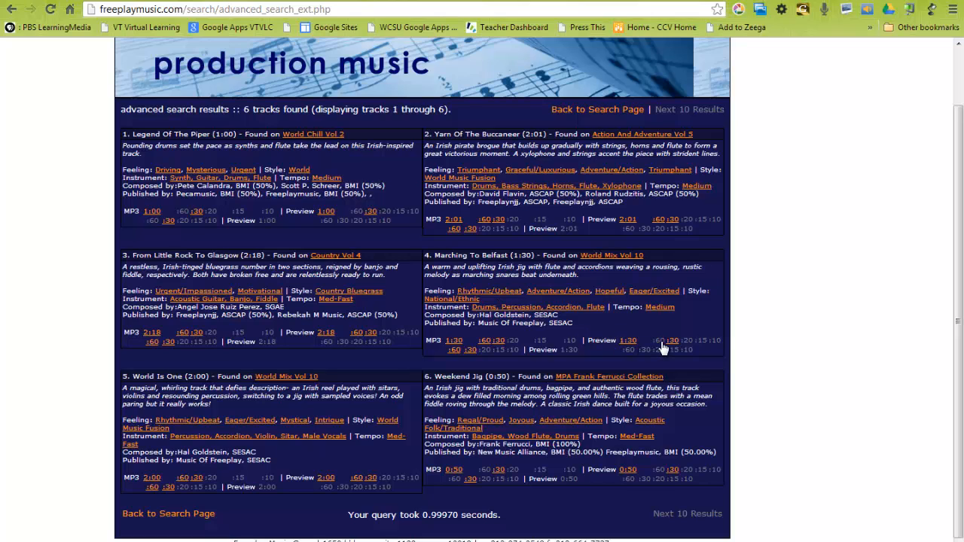
click(594, 0)
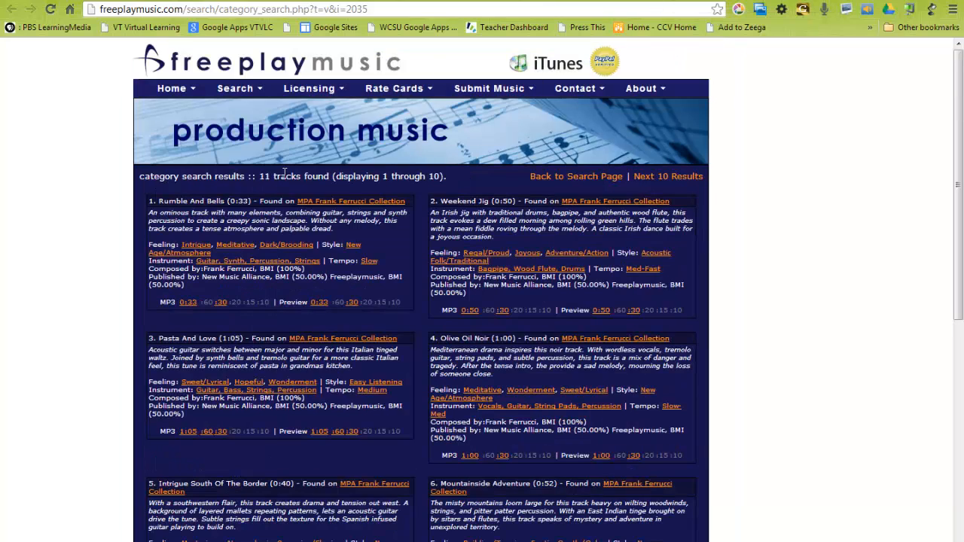
scroll(424, 192, down, 2)
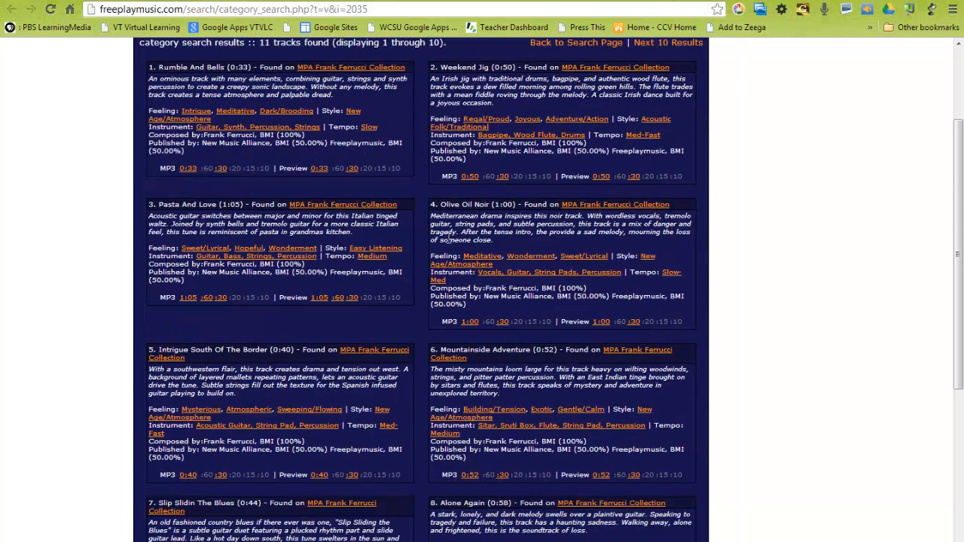
scroll(469, 275, up, 2)
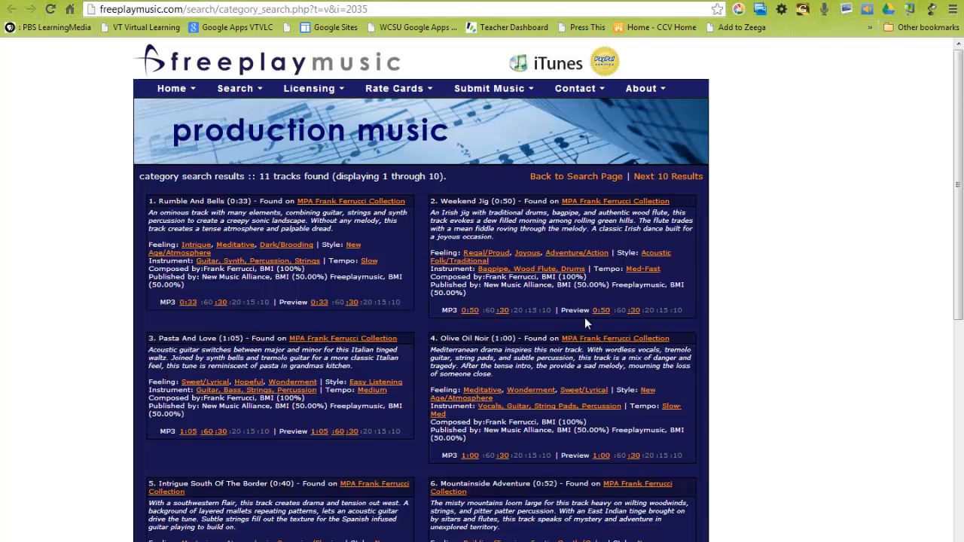
click(470, 310)
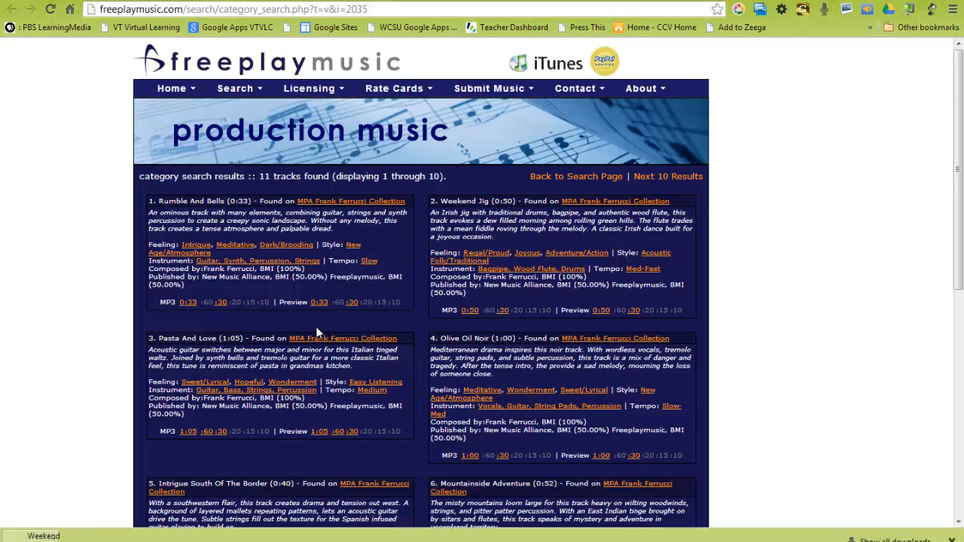
- Show the downloaded Weekend Jig file in its folder, move it to the Desktop and check it there
click(134, 536)
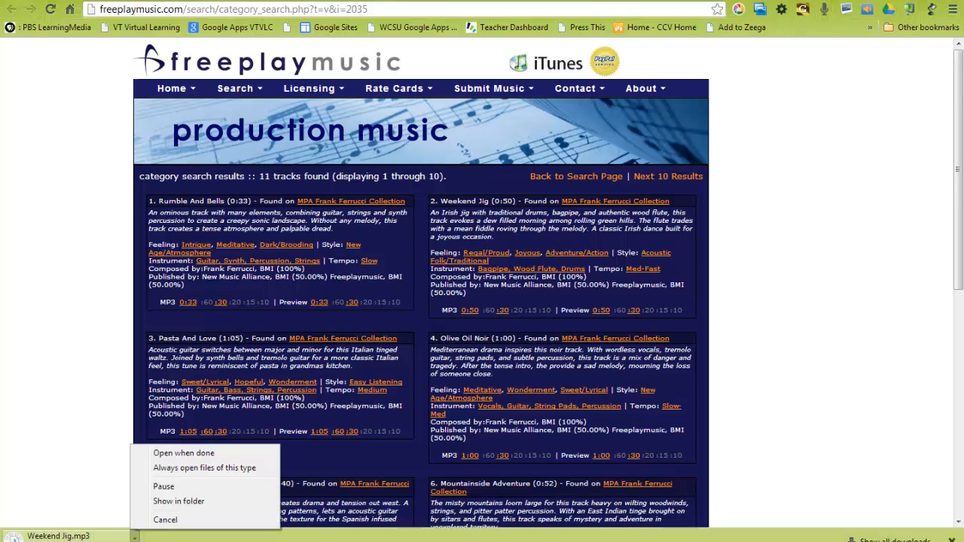
click(165, 505)
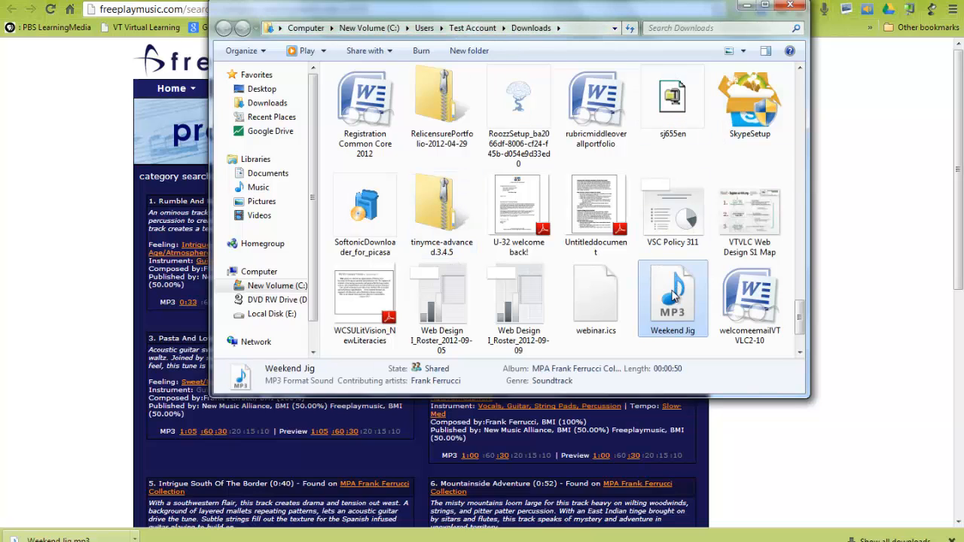
drag(672, 308, 271, 92)
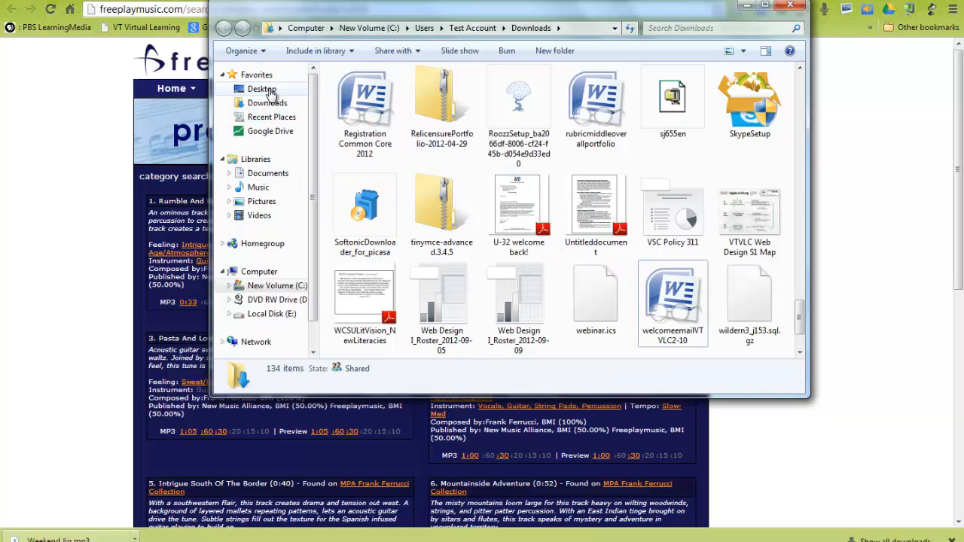
click(271, 91)
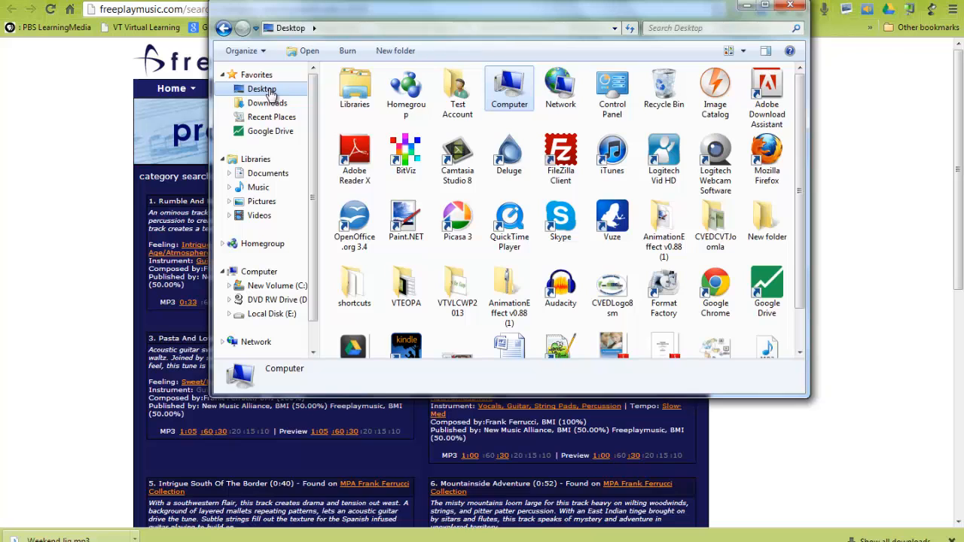
scroll(794, 213, down, 2)
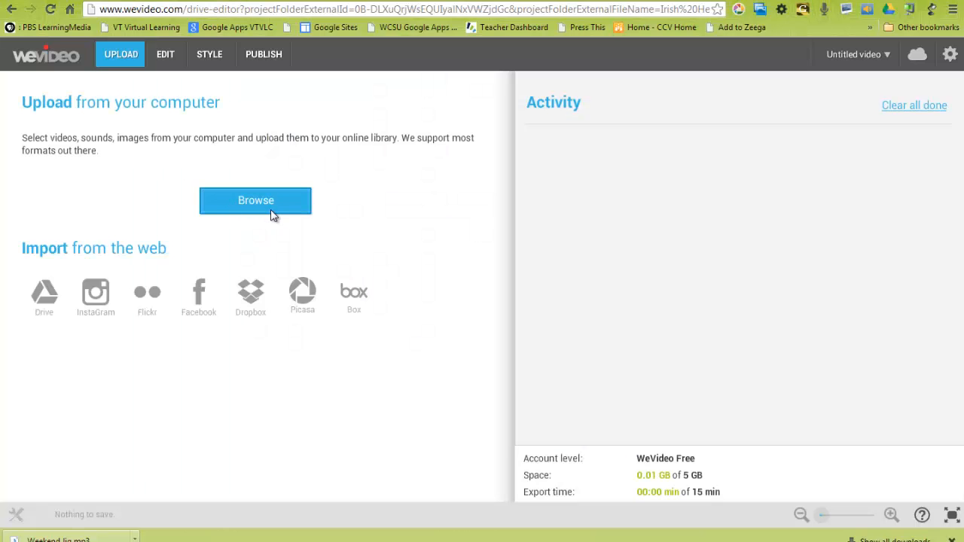
- Switch back to WeVideo and upload the Weekend Jig MP3 from the Desktop to the media library
click(271, 211)
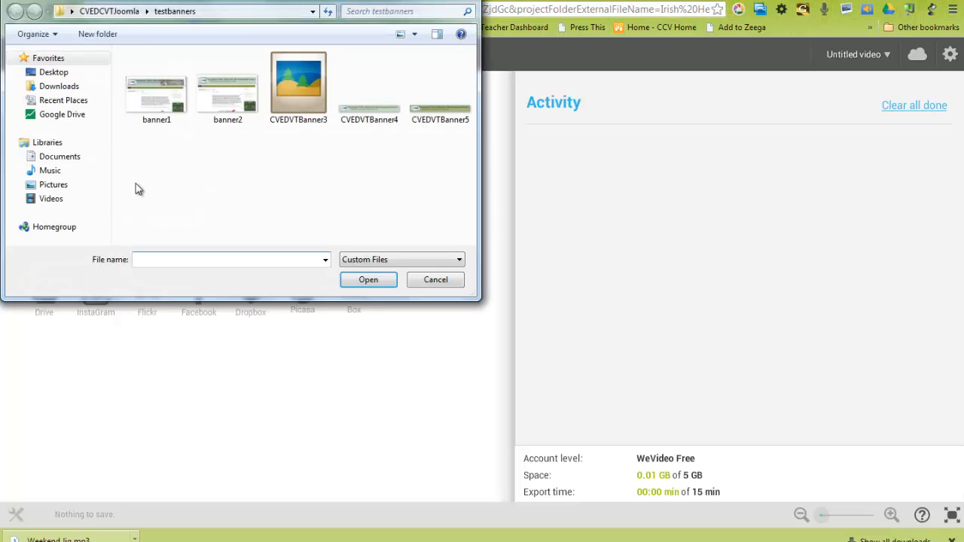
click(51, 73)
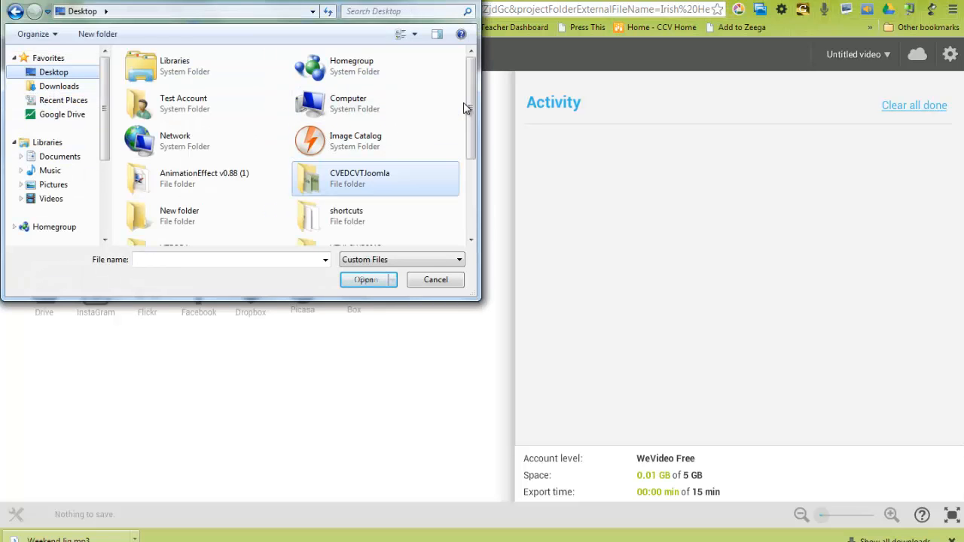
drag(471, 112, 471, 186)
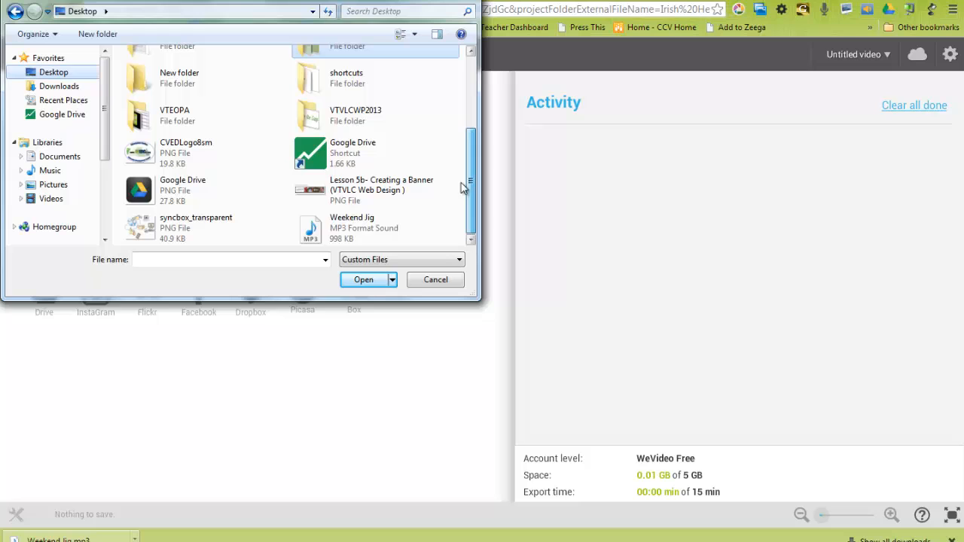
click(350, 226)
click(365, 283)
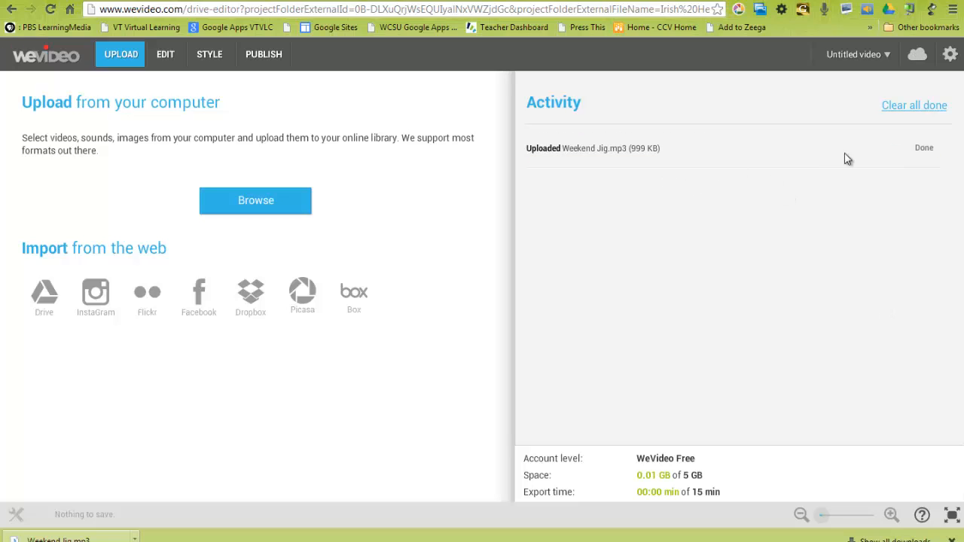
- Open the project for editing and rename the untitled video as "My Irish Heritage"
click(165, 54)
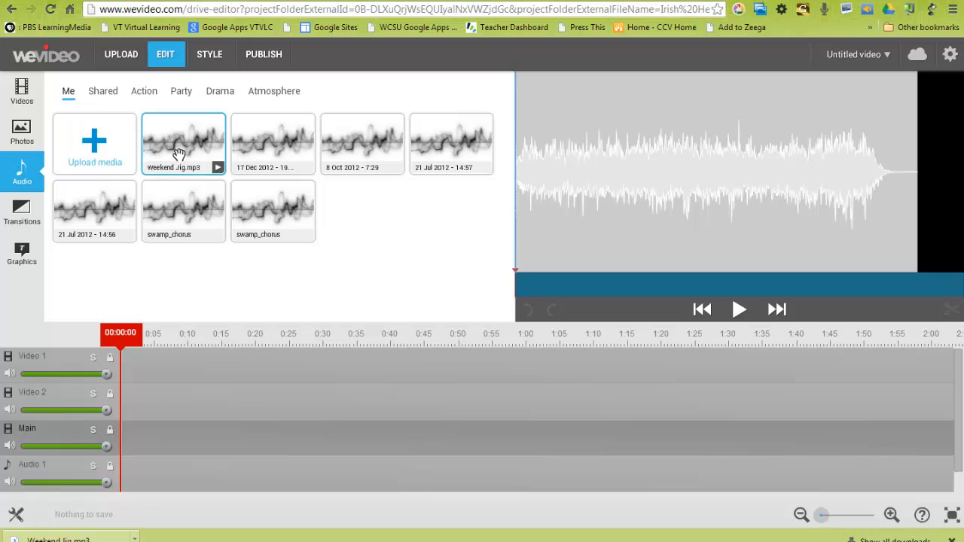
click(887, 58)
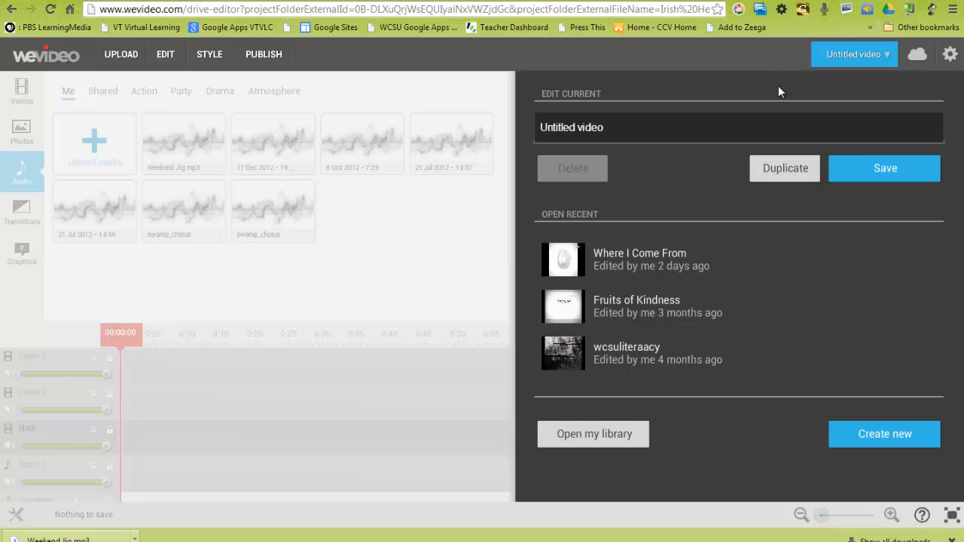
drag(603, 127, 517, 129)
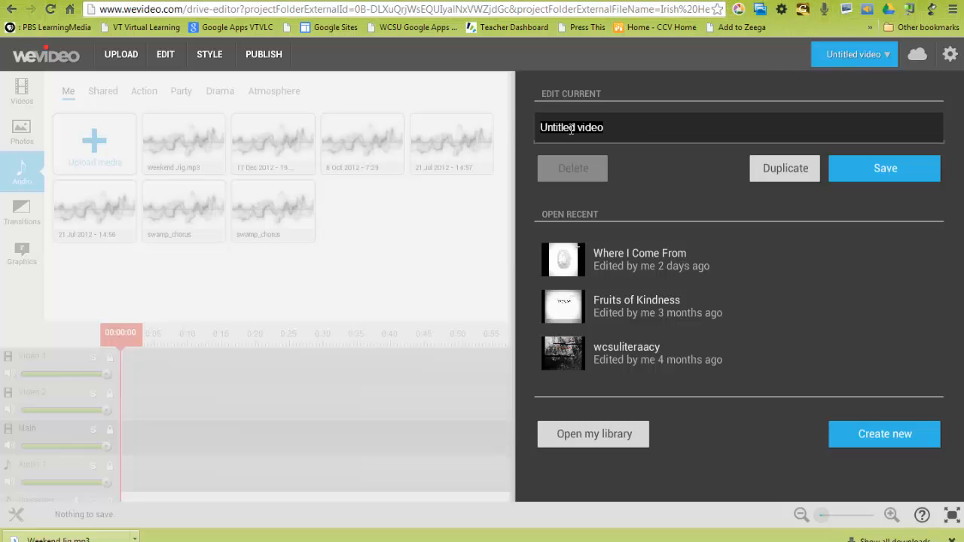
text(My Irish)
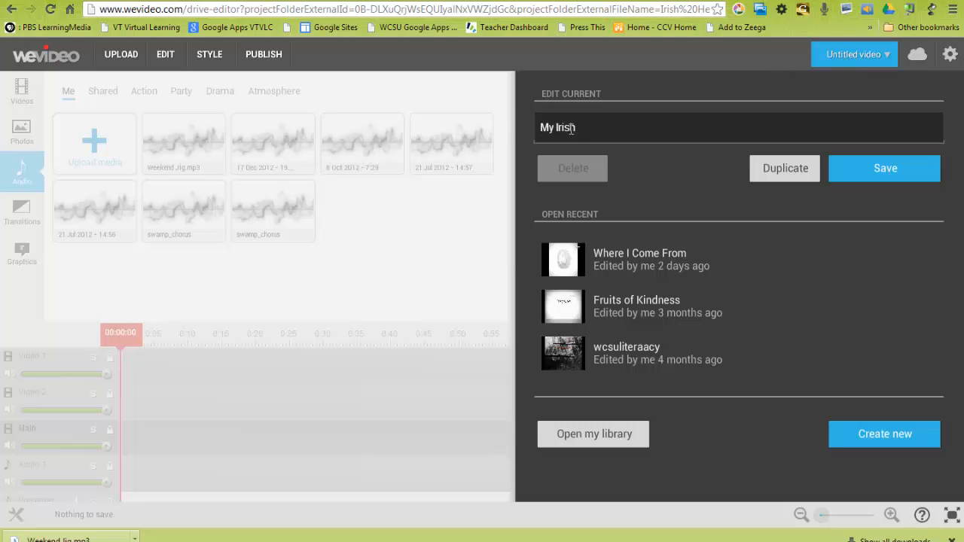
text( Heritage)
click(861, 167)
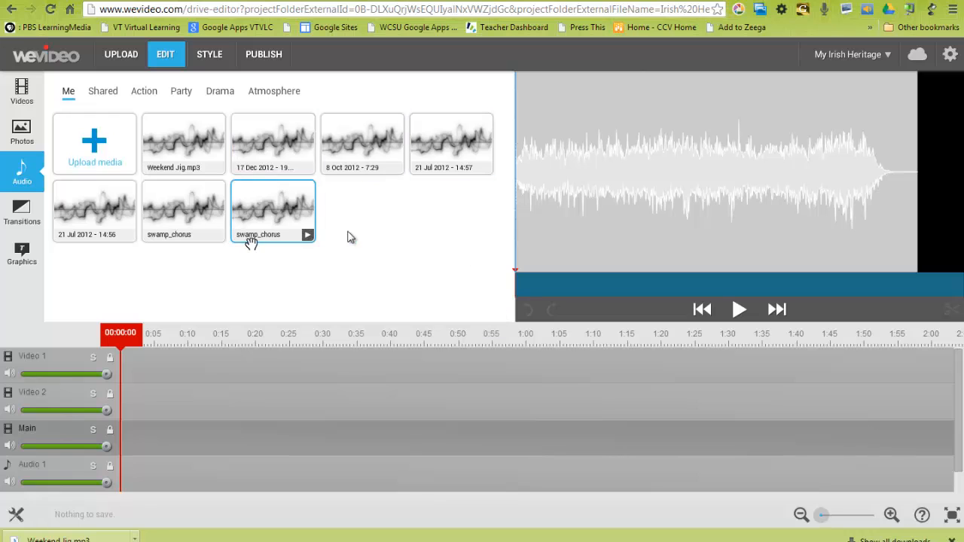
- Try to save the My Irish Heritage video again, and dismiss the notices and the browser's downloads bar
click(883, 55)
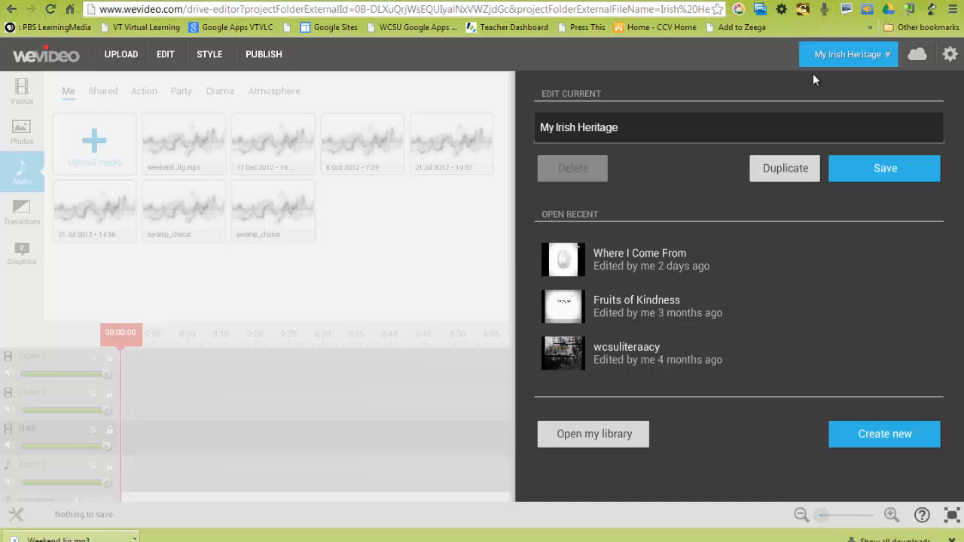
click(876, 167)
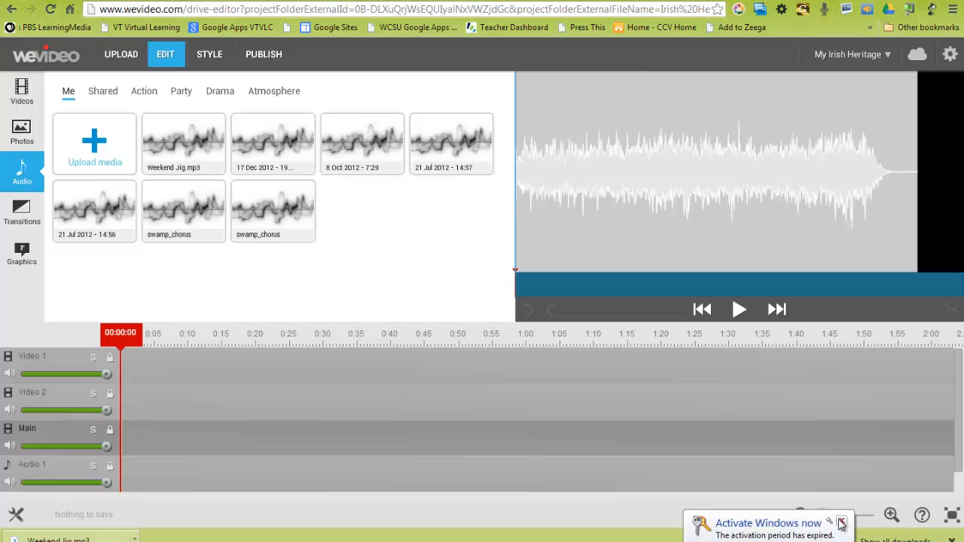
click(841, 520)
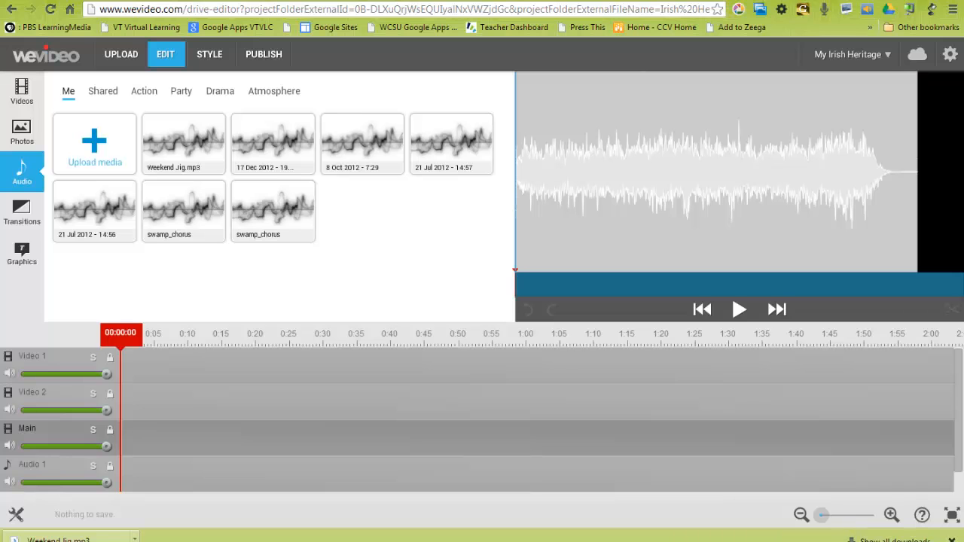
click(951, 540)
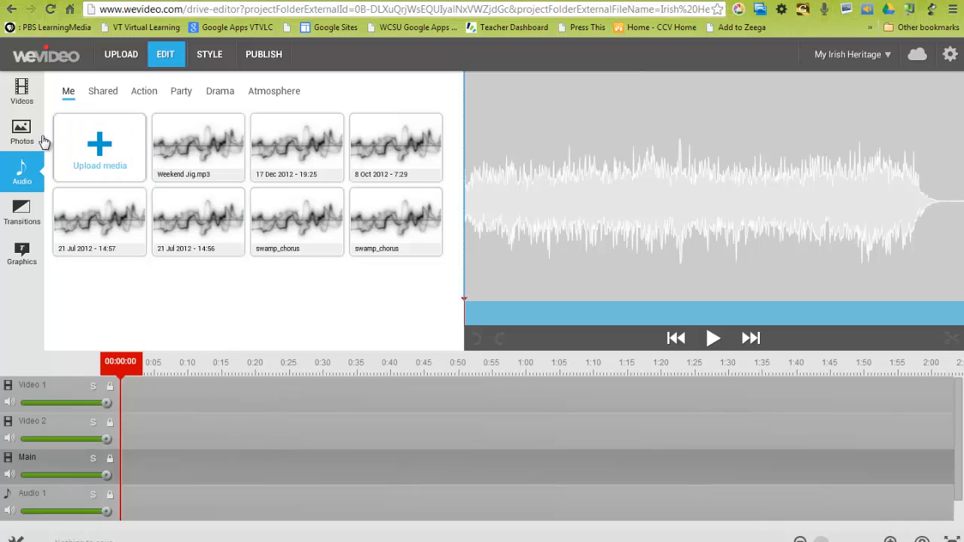
- Place Weekend Jig.mp3 at the start of the Audio 1 track and briefly play it back
click(7, 133)
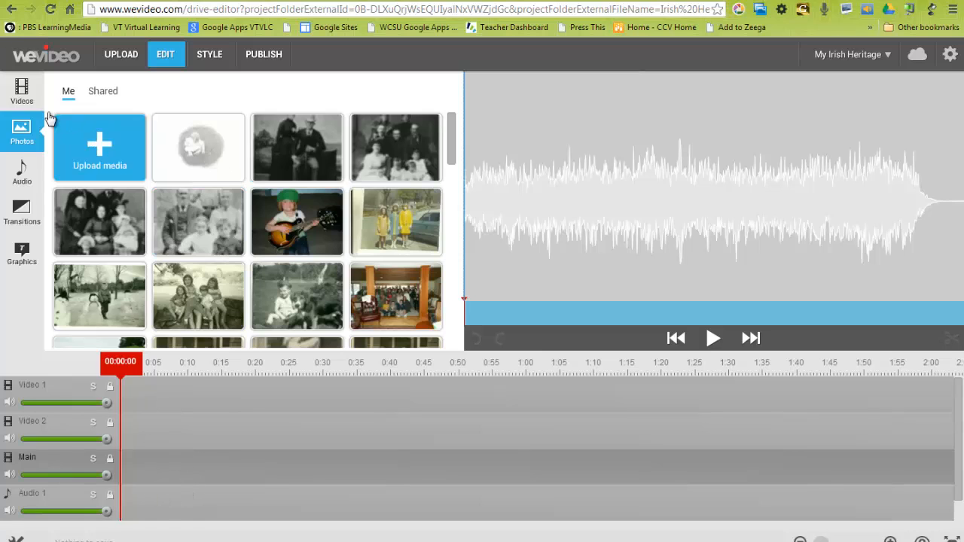
click(22, 170)
drag(192, 154, 153, 511)
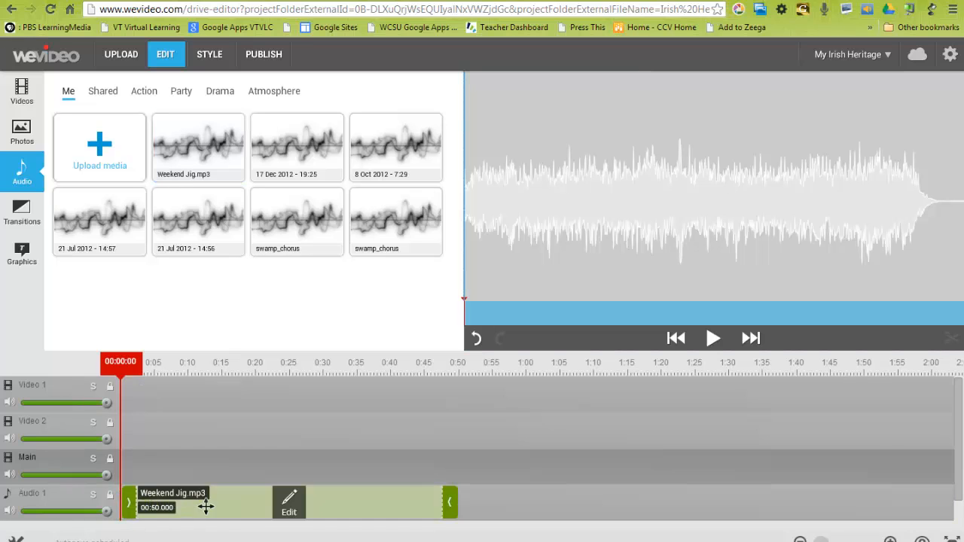
click(713, 339)
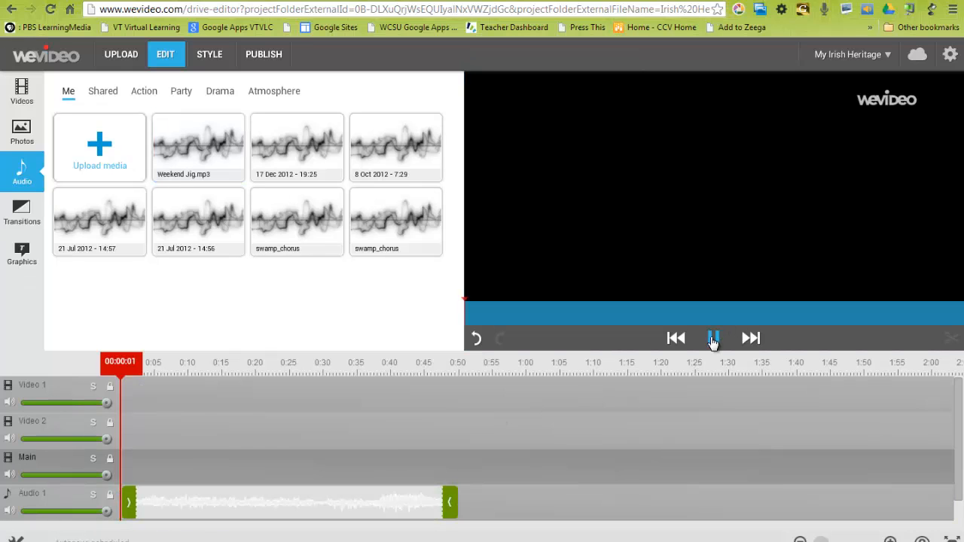
click(712, 339)
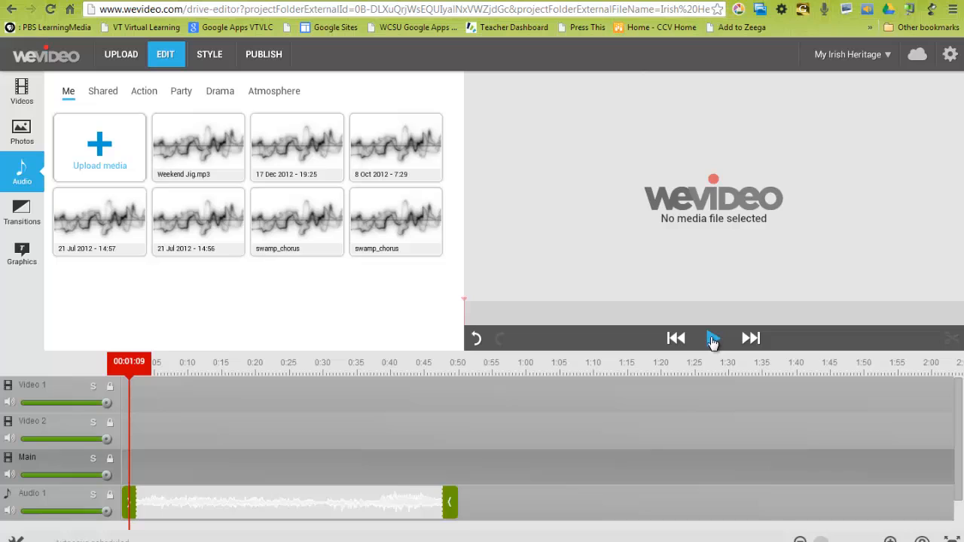
- Lower the Weekend Jig clip's volume to 66 and give it a 0.5-second fade-in
right_click(160, 507)
click(286, 505)
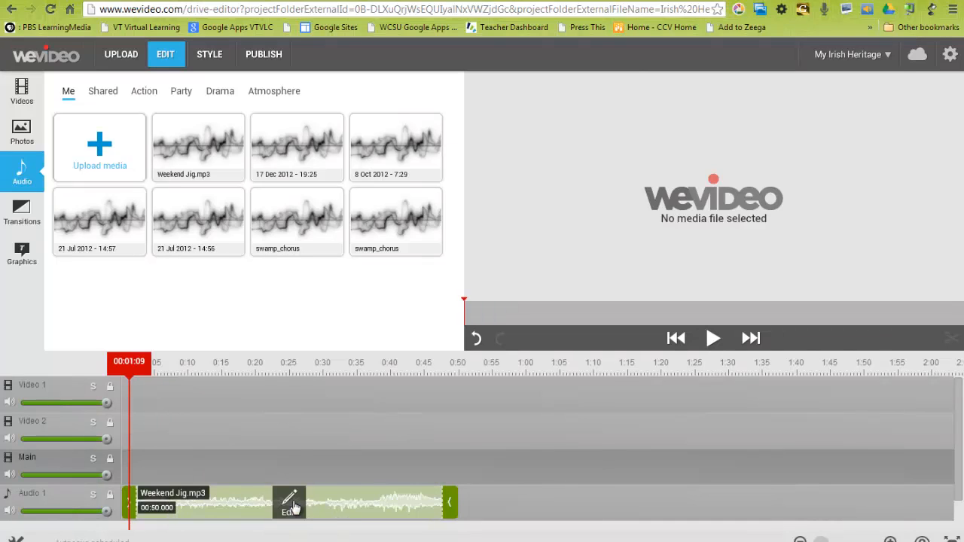
click(289, 506)
click(288, 506)
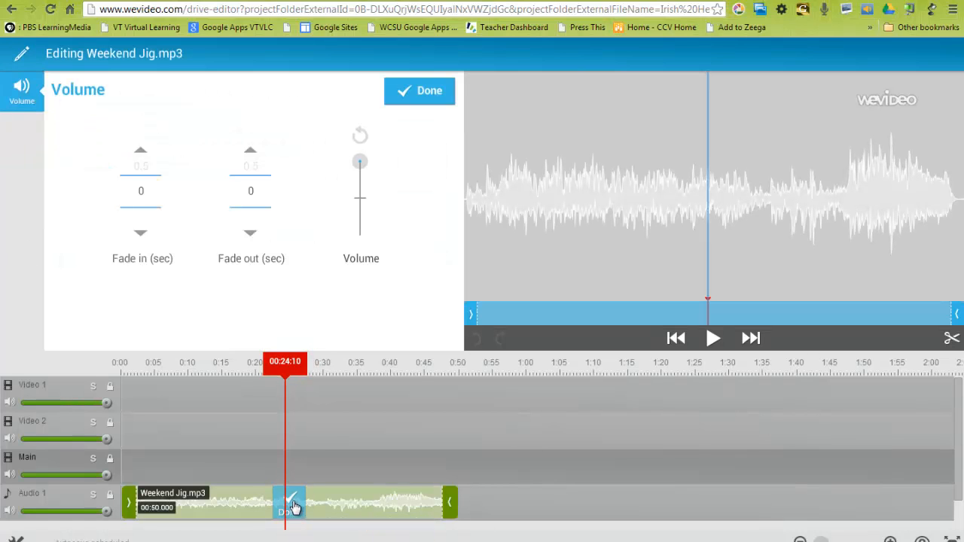
drag(360, 162, 362, 194)
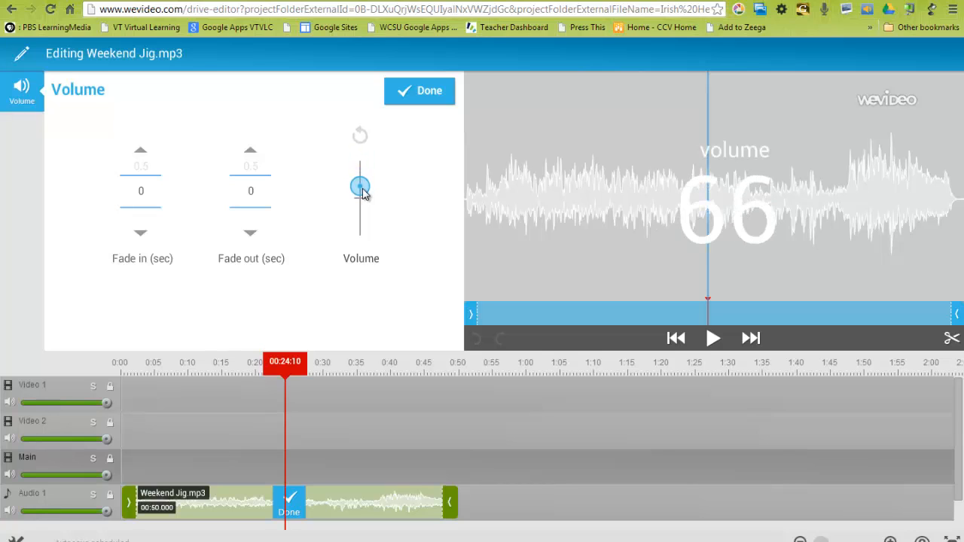
click(140, 154)
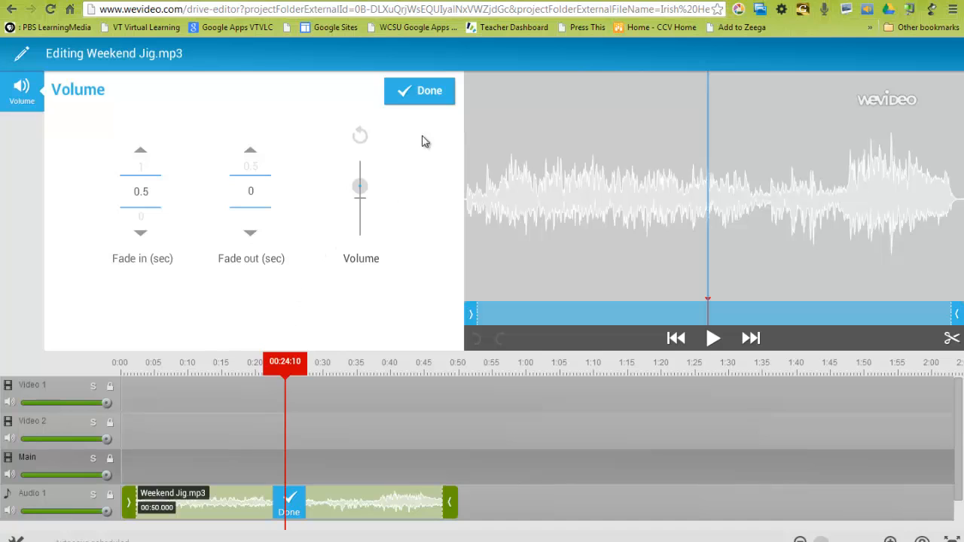
click(429, 92)
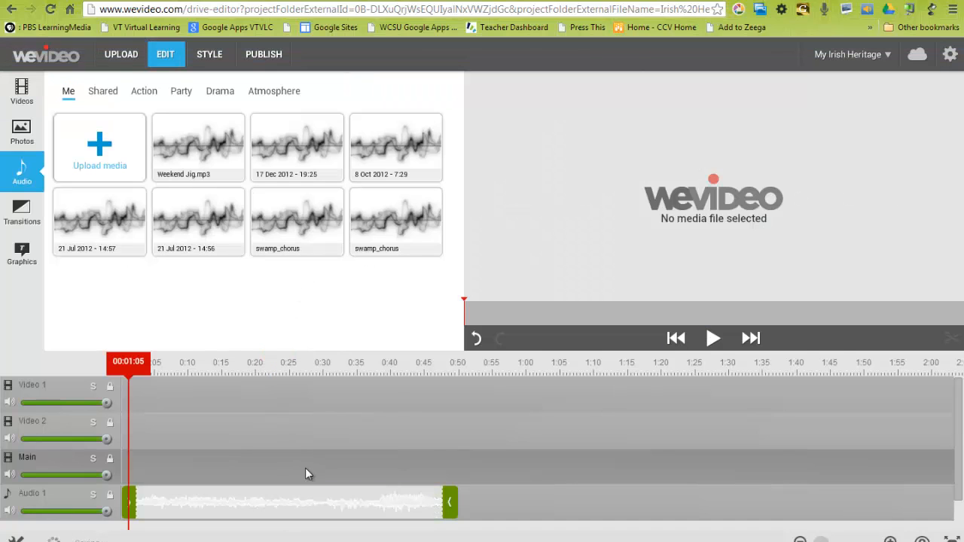
- Play back the adjusted music and lower the Weekend Jig clip's volume further to the slider's midpoint mark
click(712, 339)
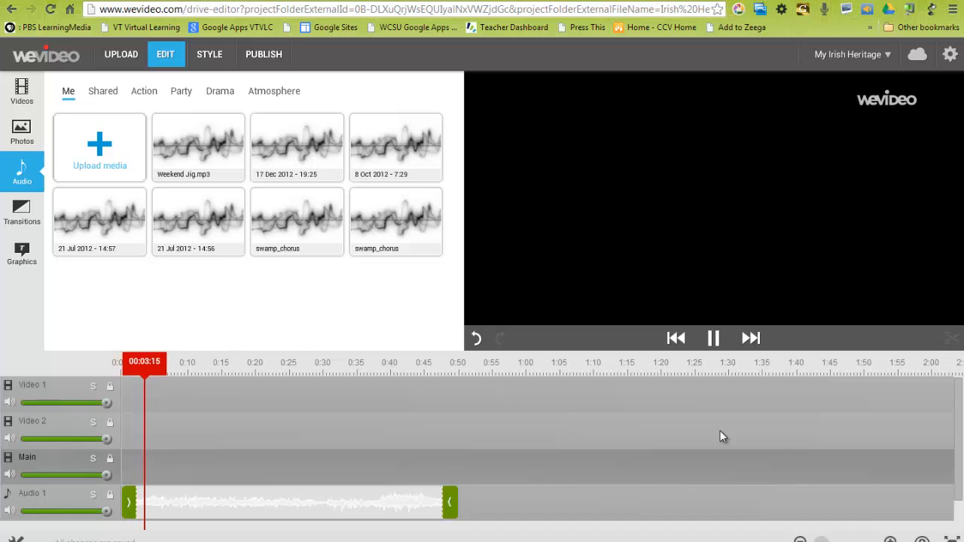
click(714, 339)
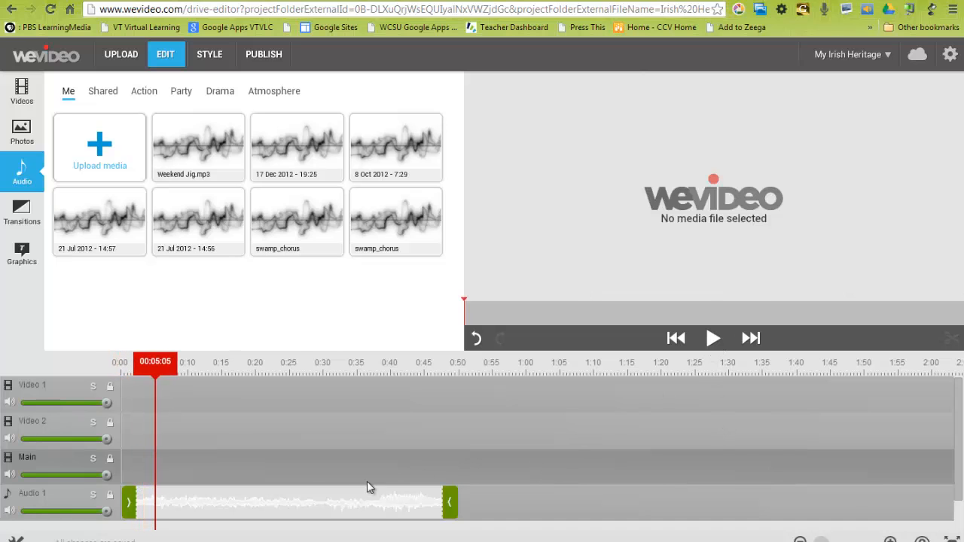
click(289, 503)
click(289, 502)
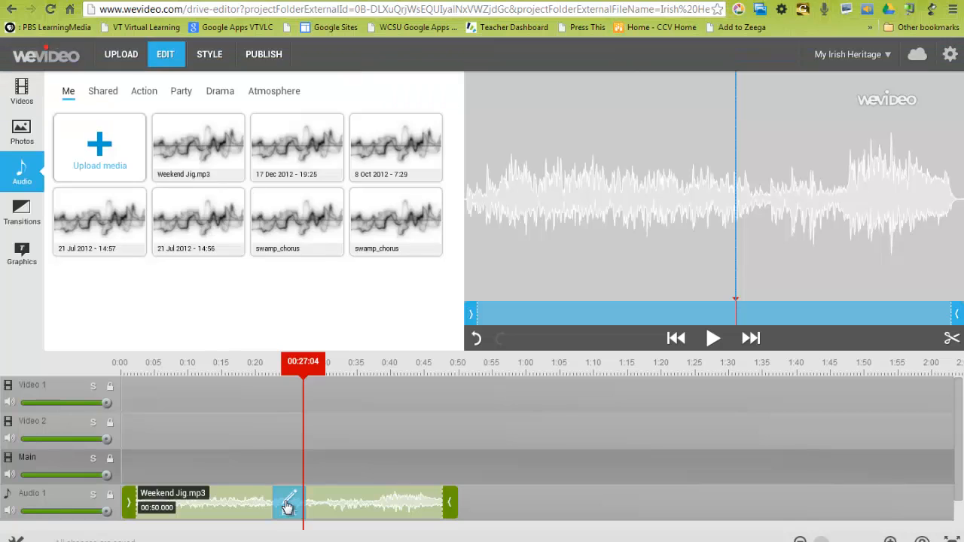
click(287, 500)
drag(361, 188, 361, 200)
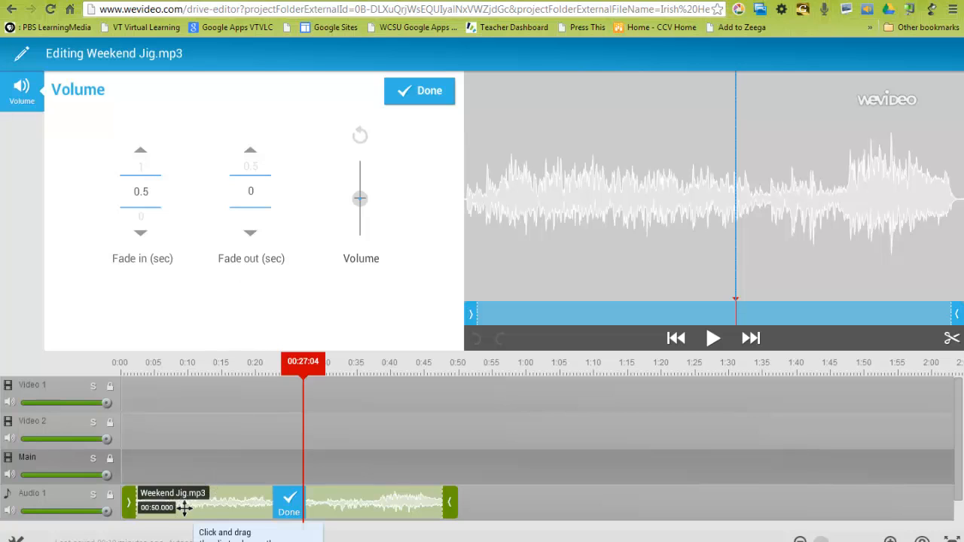
click(410, 98)
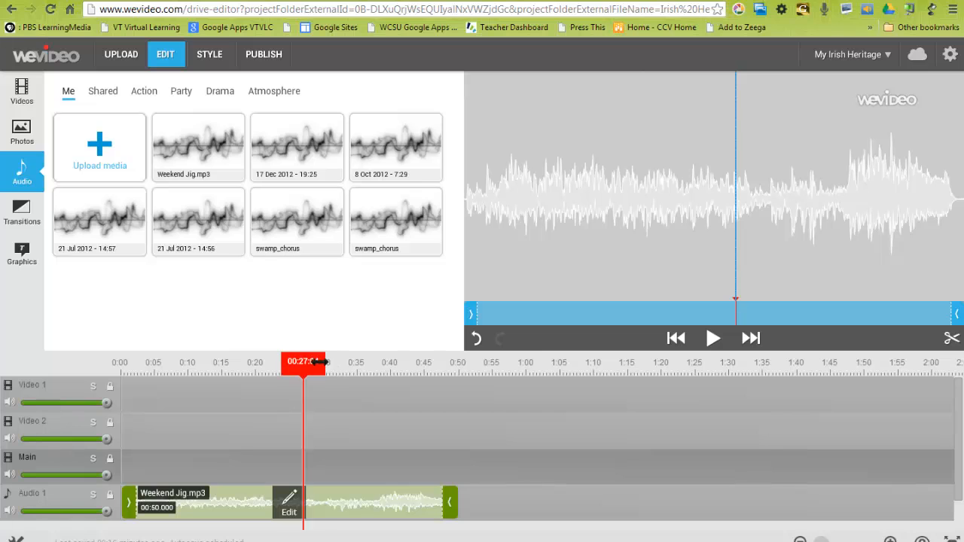
- Return the playhead to 0:00 and fill the start of the Main track with two Irish crowd engravings followed by a family portrait
drag(299, 361, 97, 379)
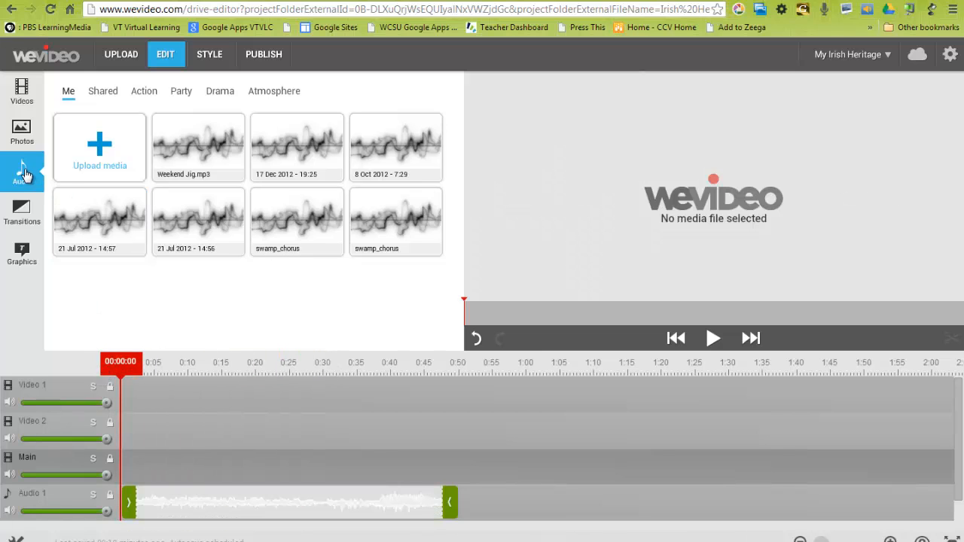
click(21, 133)
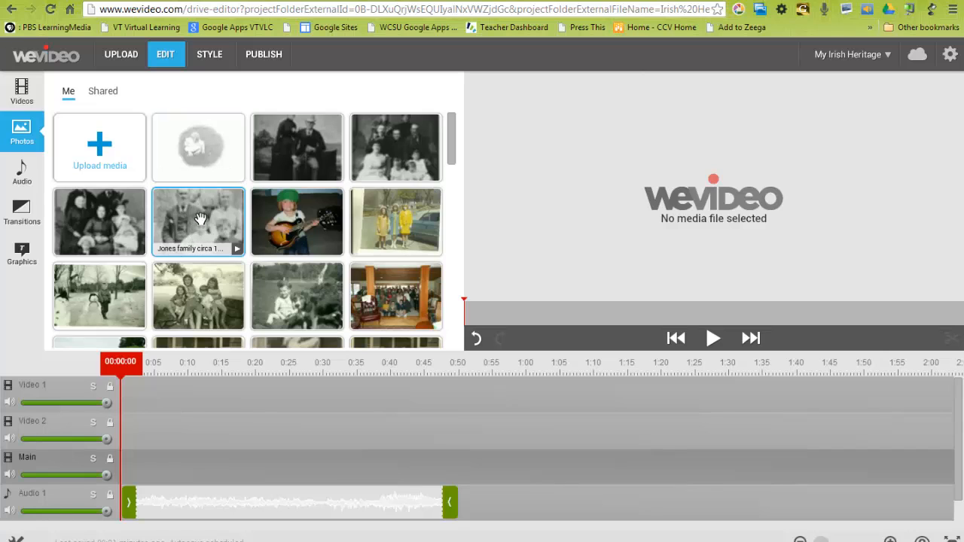
drag(202, 220, 151, 463)
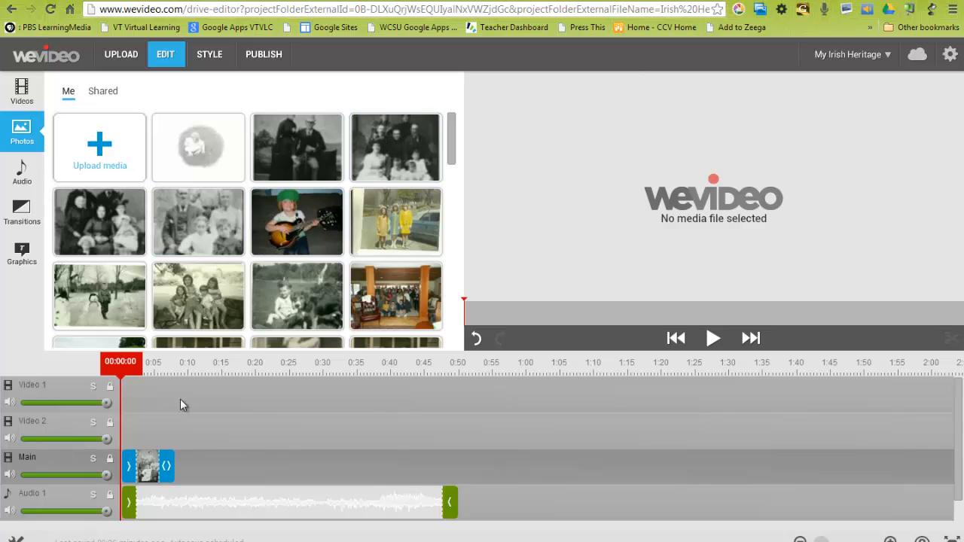
drag(455, 163, 453, 218)
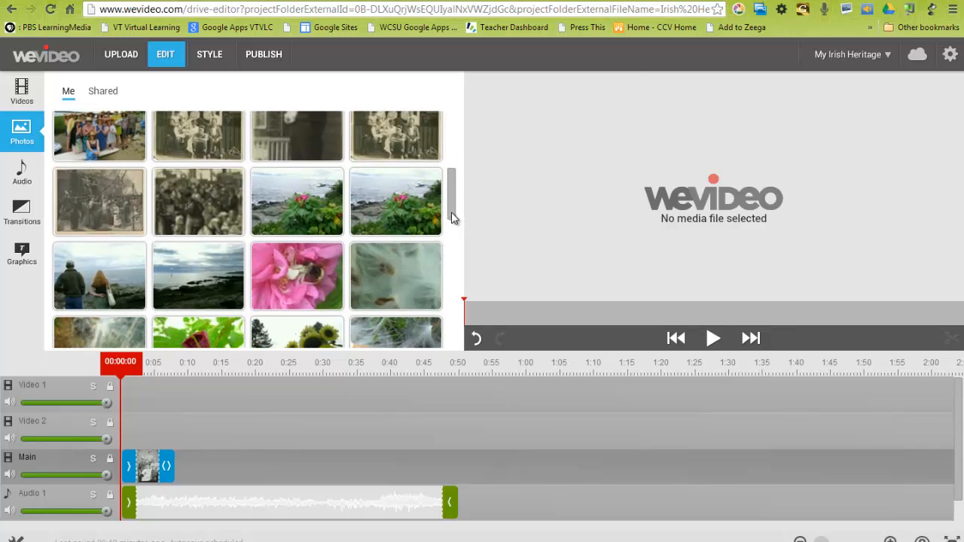
drag(94, 199, 180, 467)
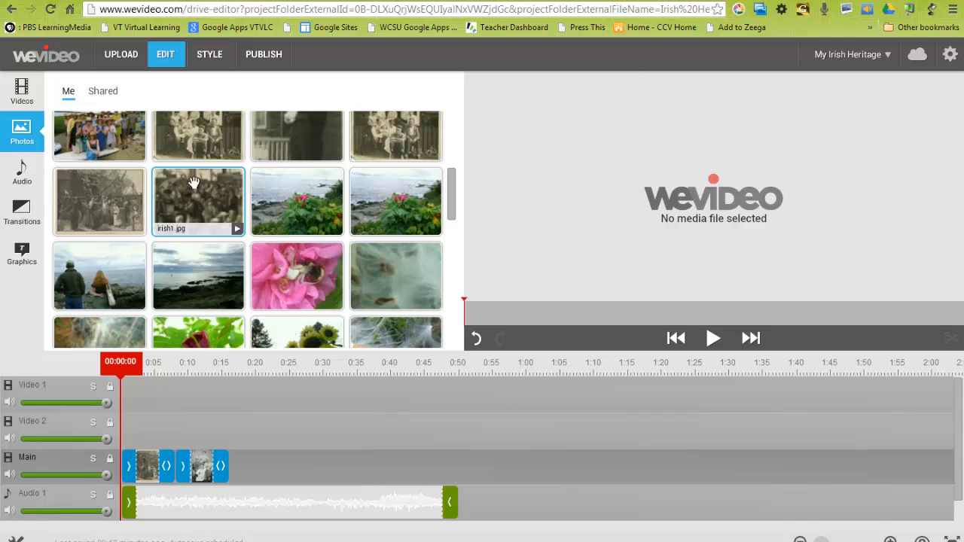
drag(195, 181, 226, 466)
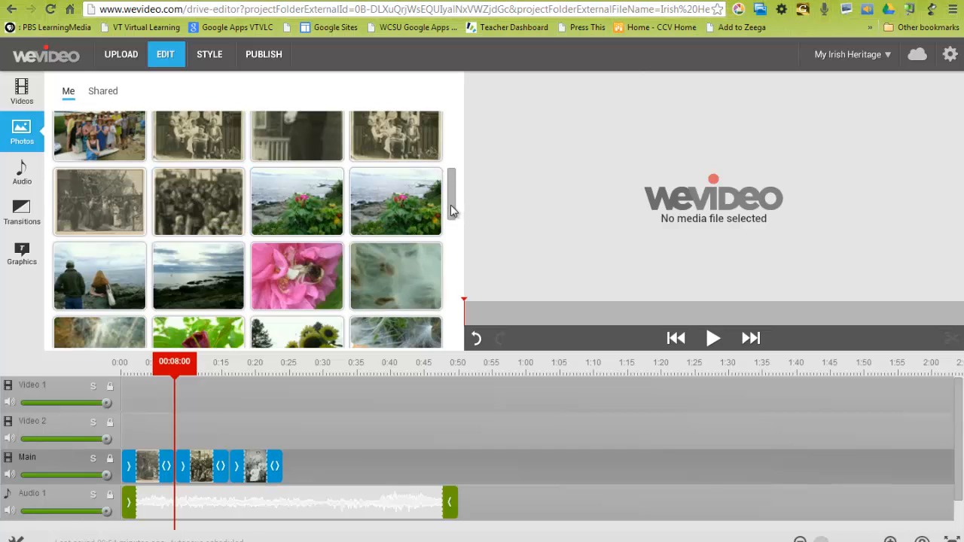
- Append the porch group photo, the dark standing-figure photo and the pale oval portrait to the Main track, and preview the video from the start
scroll(450, 205, up, 3)
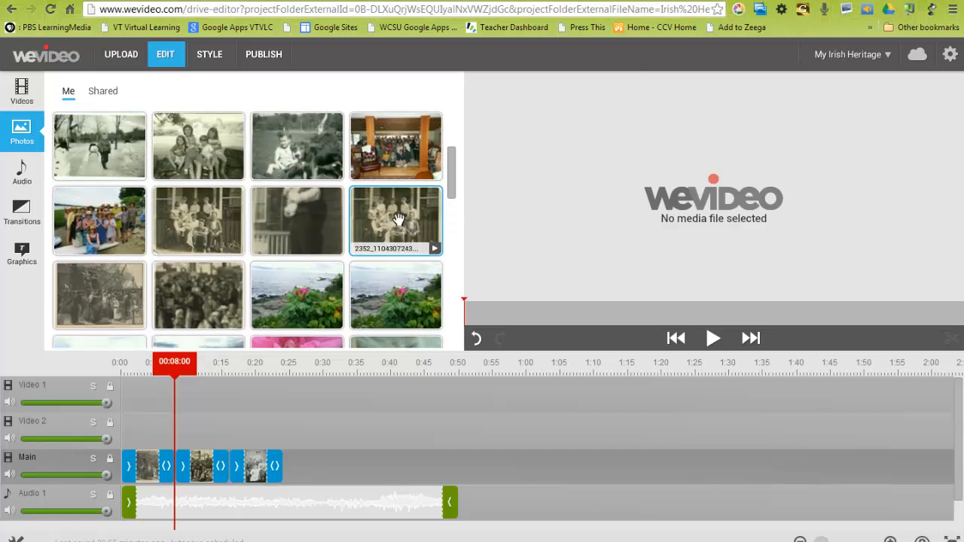
drag(398, 218, 329, 467)
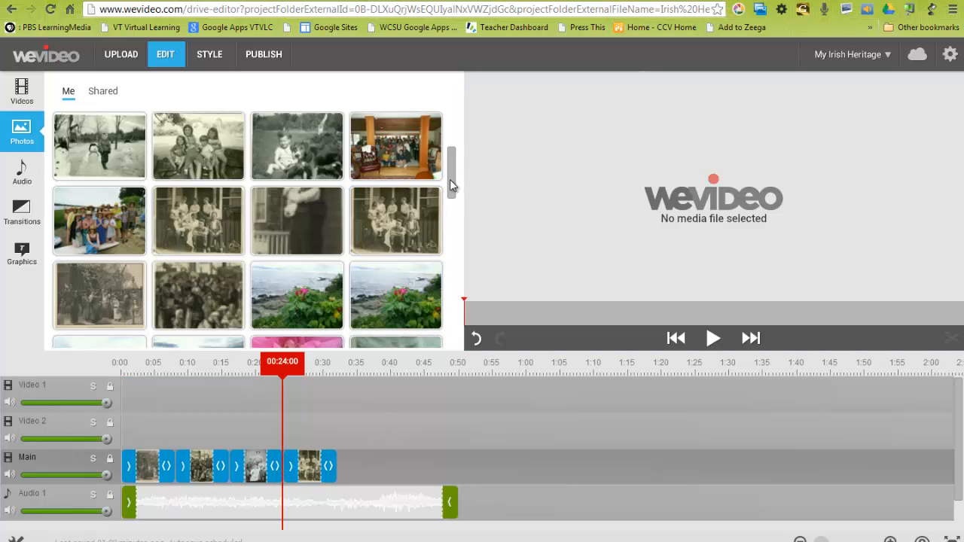
drag(290, 223, 368, 456)
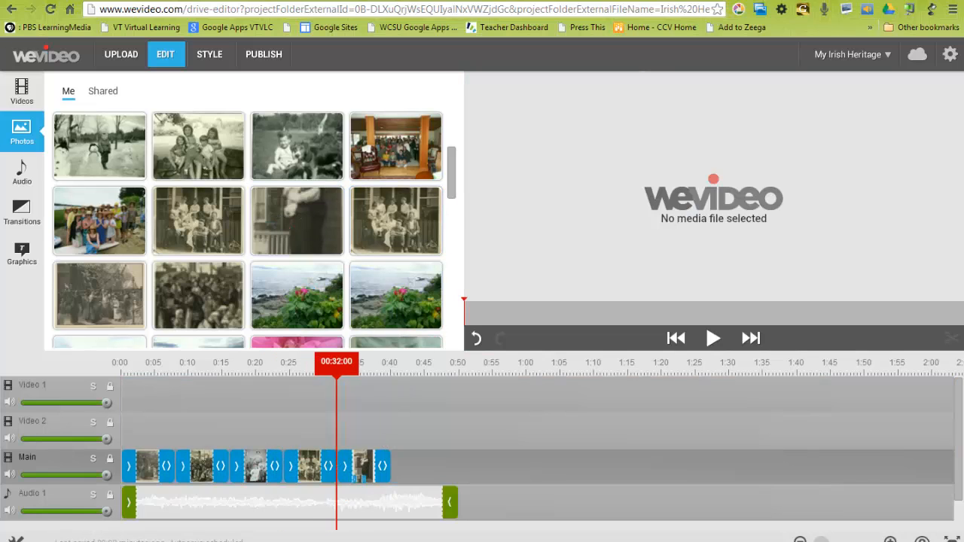
drag(453, 183, 457, 156)
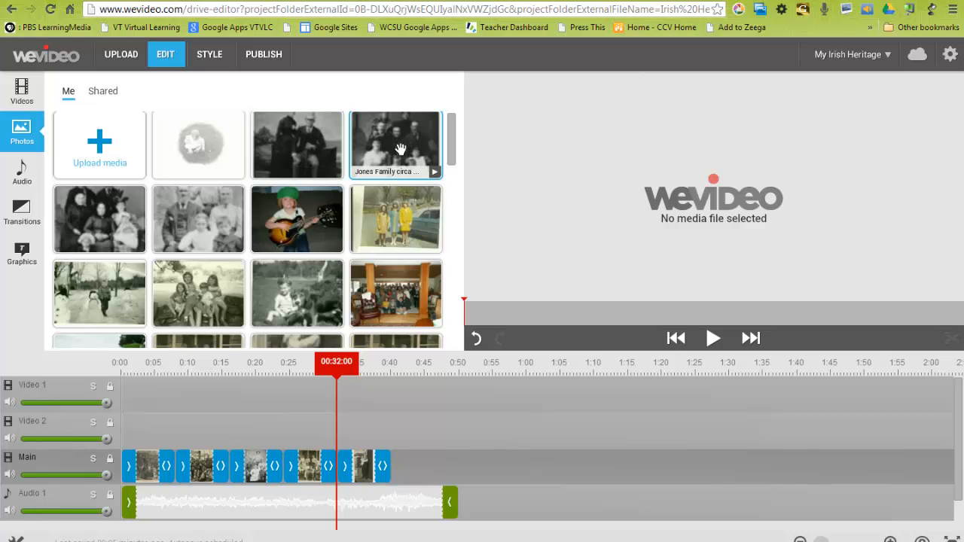
drag(197, 145, 430, 465)
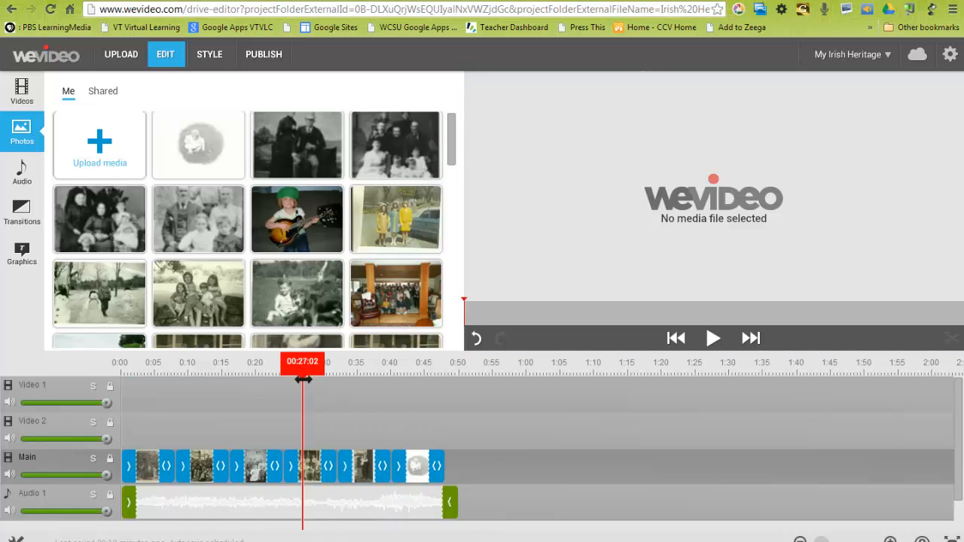
click(713, 339)
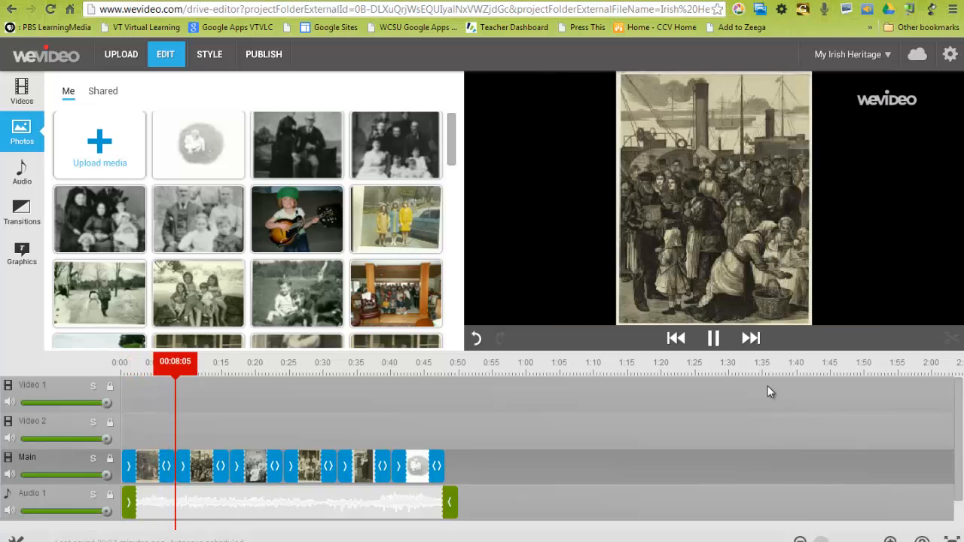
click(712, 338)
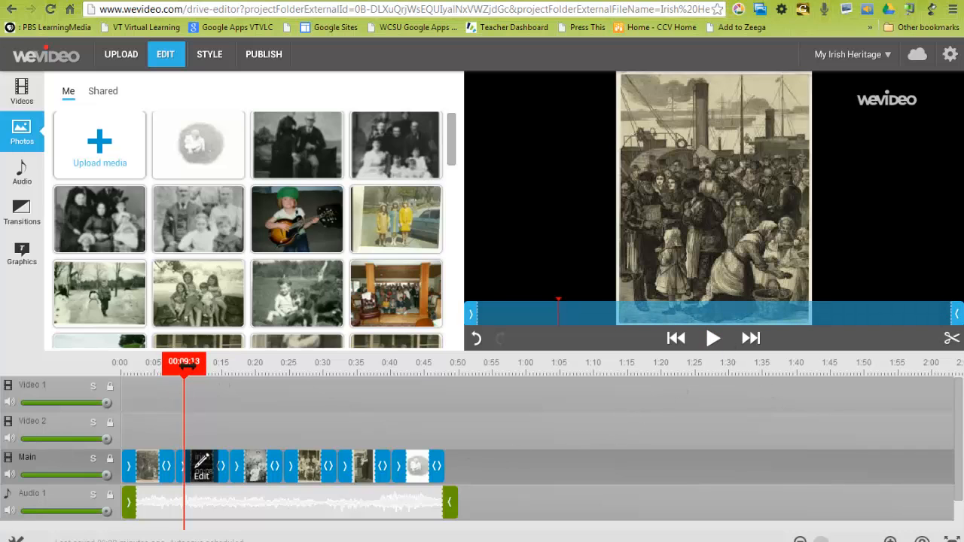
- Return the playhead to 0:00 and browse the Standard, Patterns and Effects transition collections
drag(185, 363, 119, 363)
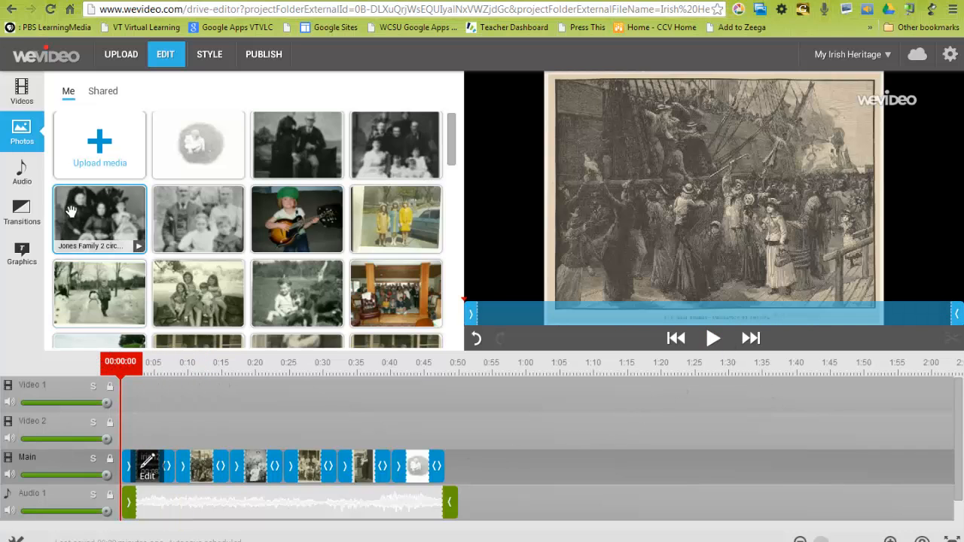
click(23, 213)
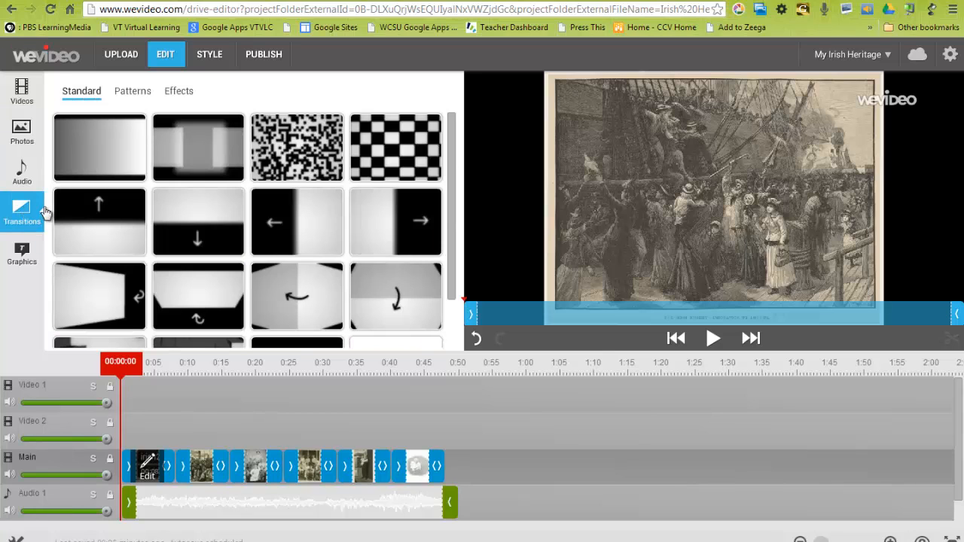
drag(450, 165, 445, 233)
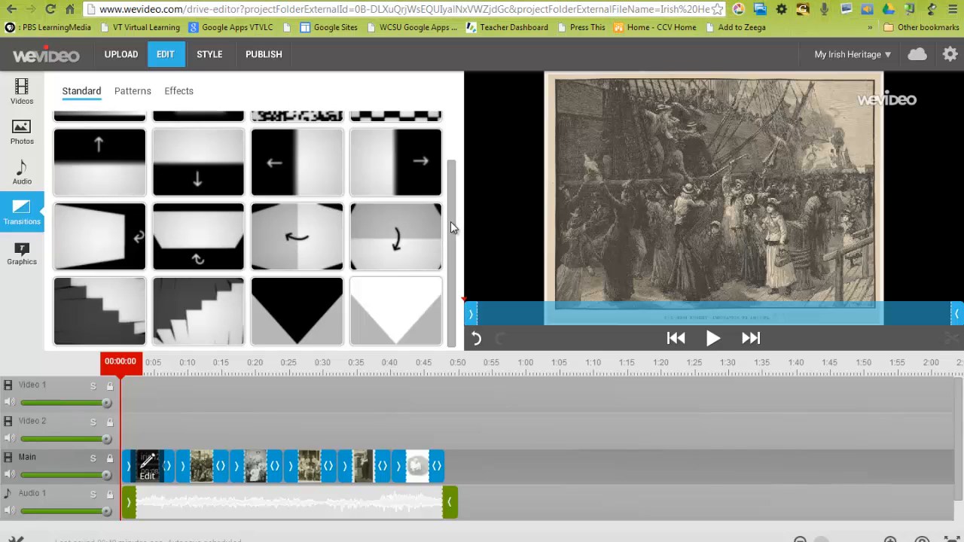
drag(451, 223, 450, 145)
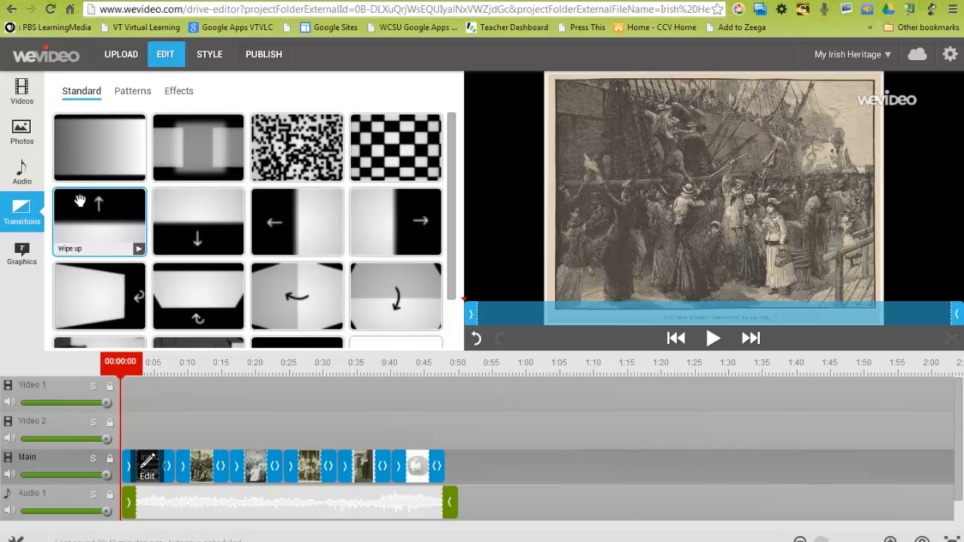
click(133, 91)
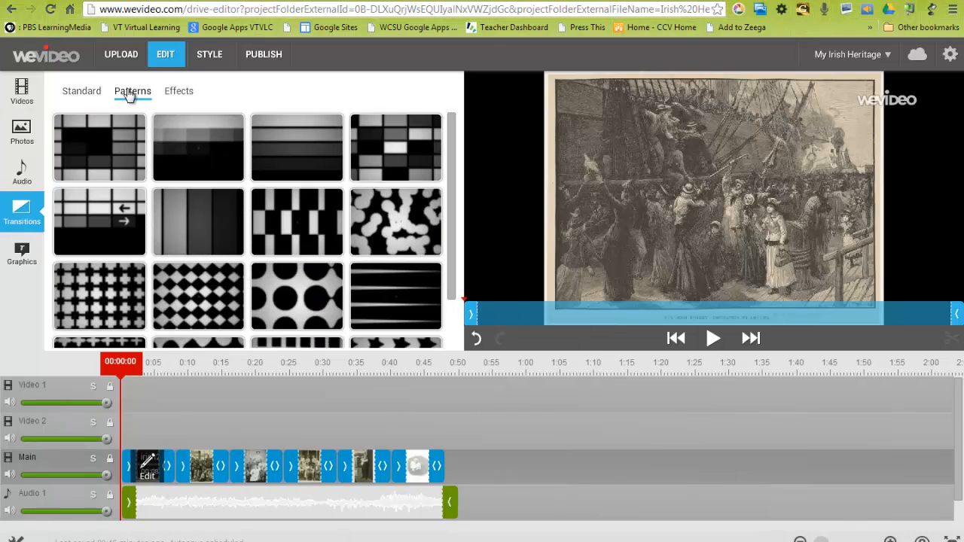
click(176, 91)
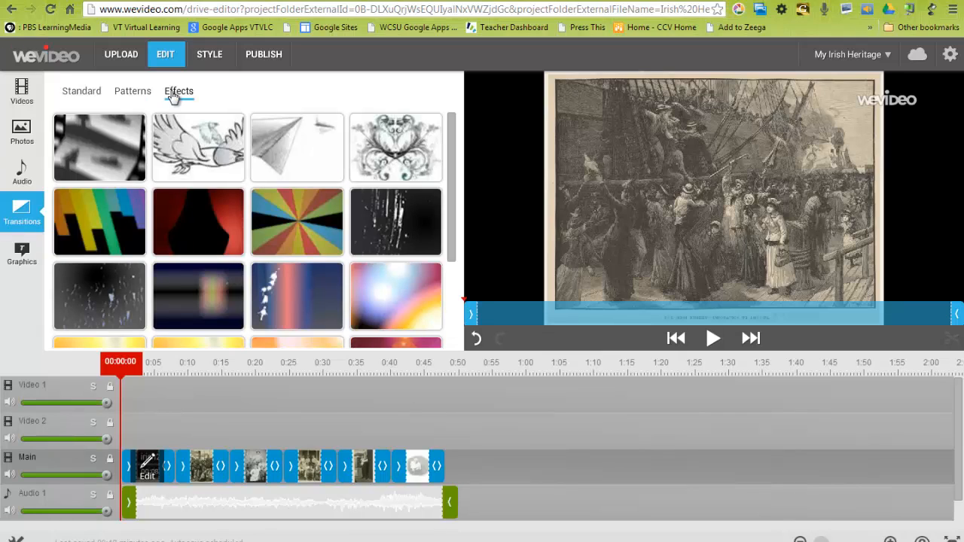
scroll(452, 179, down, 3)
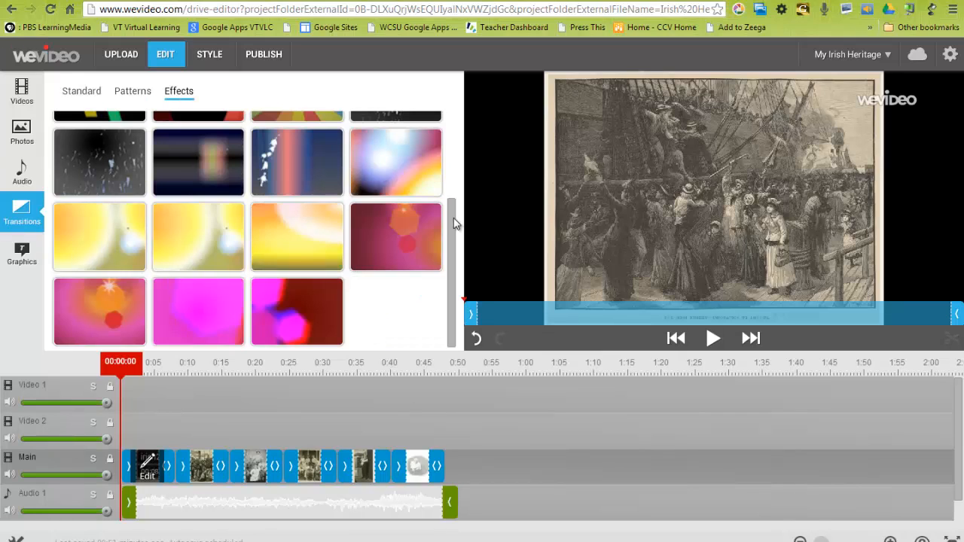
scroll(450, 229, up, 5)
click(132, 92)
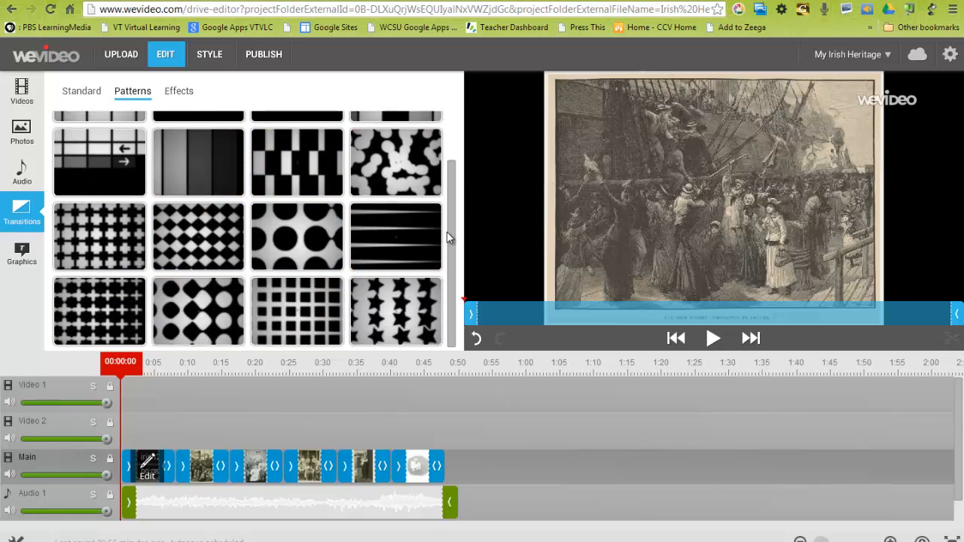
click(83, 92)
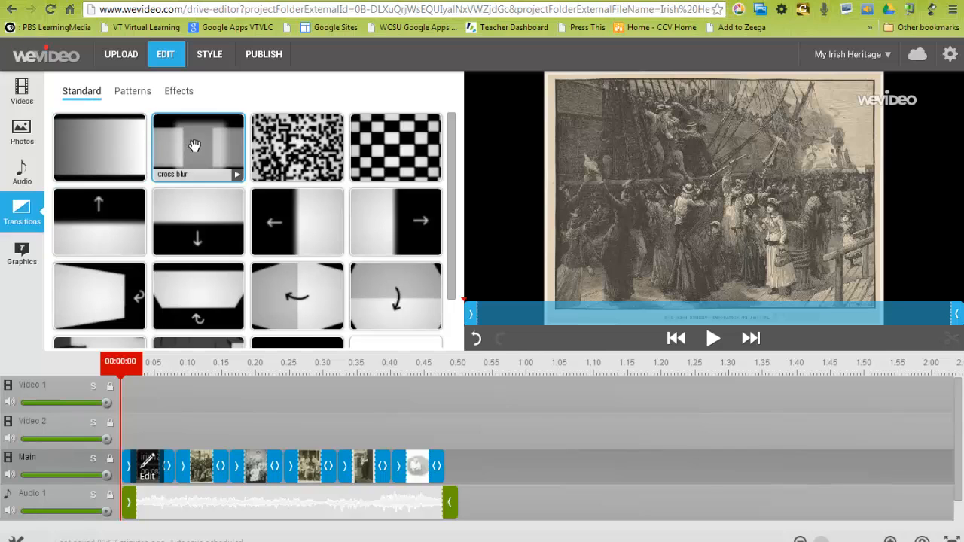
- Add Cross fade transitions after the first, second, fourth and fifth photos on the Main track, and preview the opening from 0:00
drag(101, 149, 189, 473)
drag(106, 147, 252, 478)
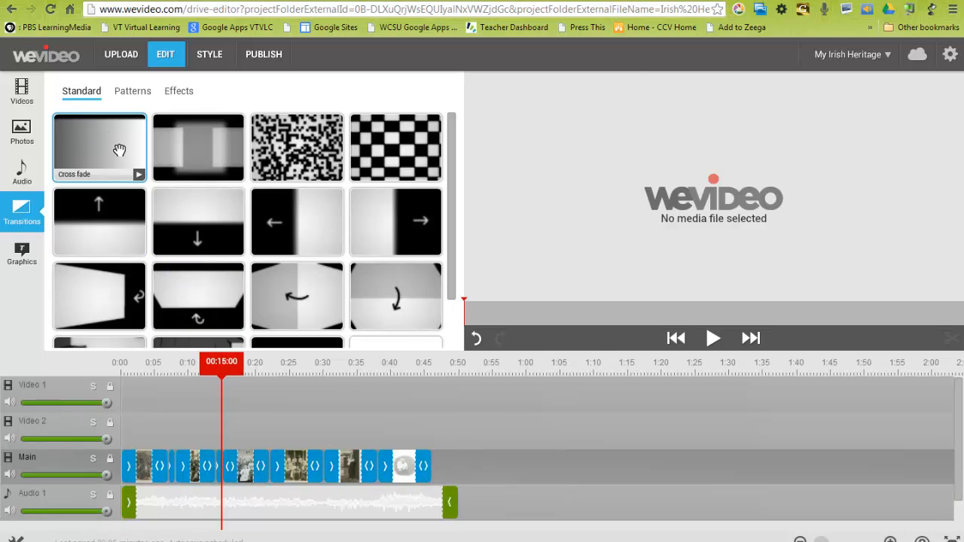
drag(102, 139, 316, 467)
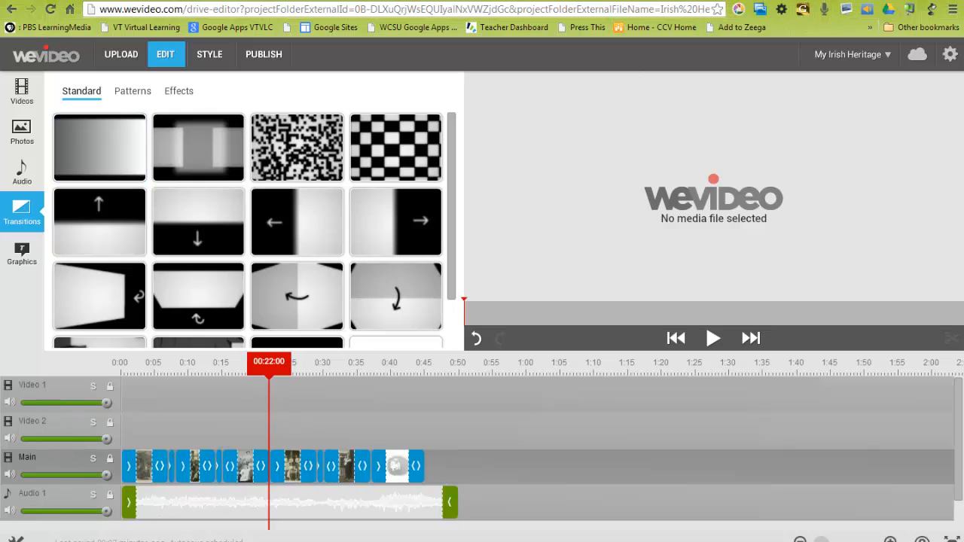
drag(106, 141, 361, 471)
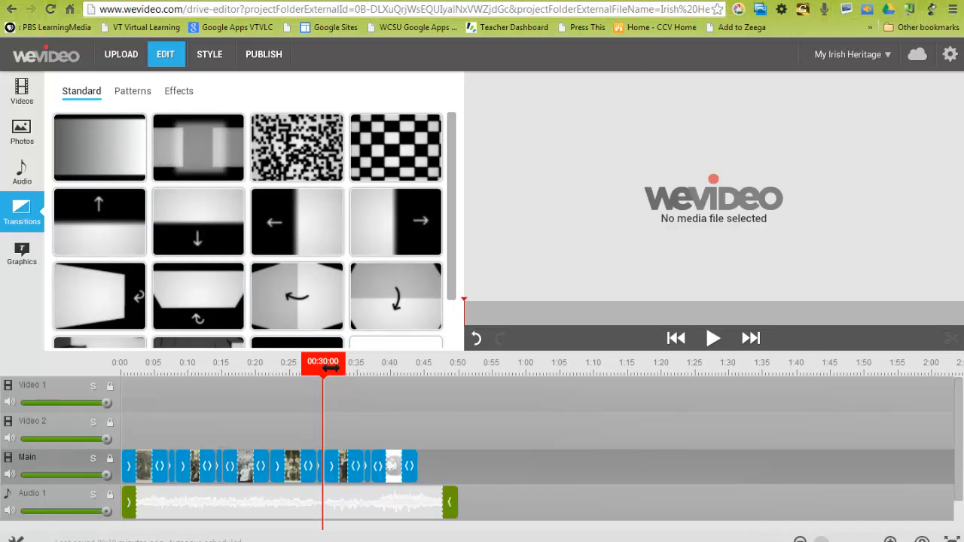
drag(322, 362, 121, 376)
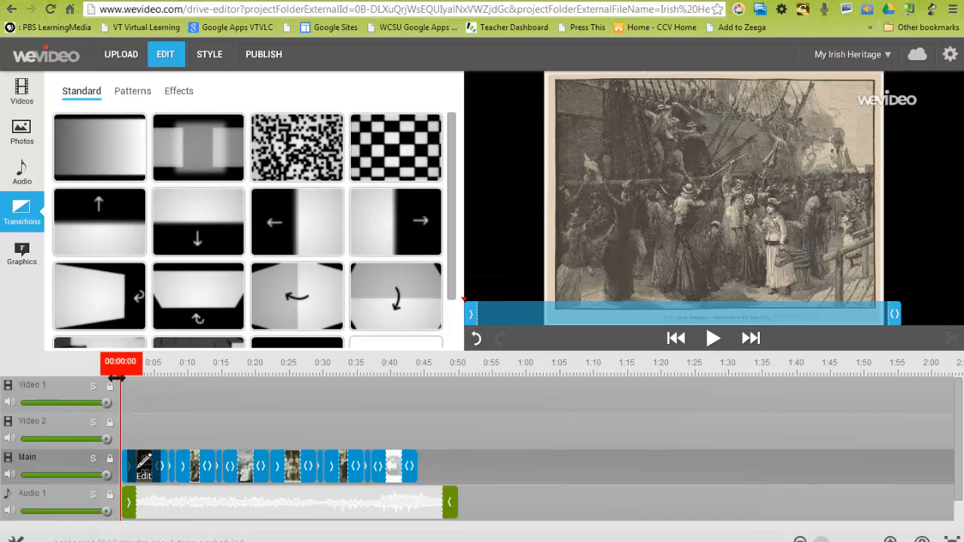
click(713, 339)
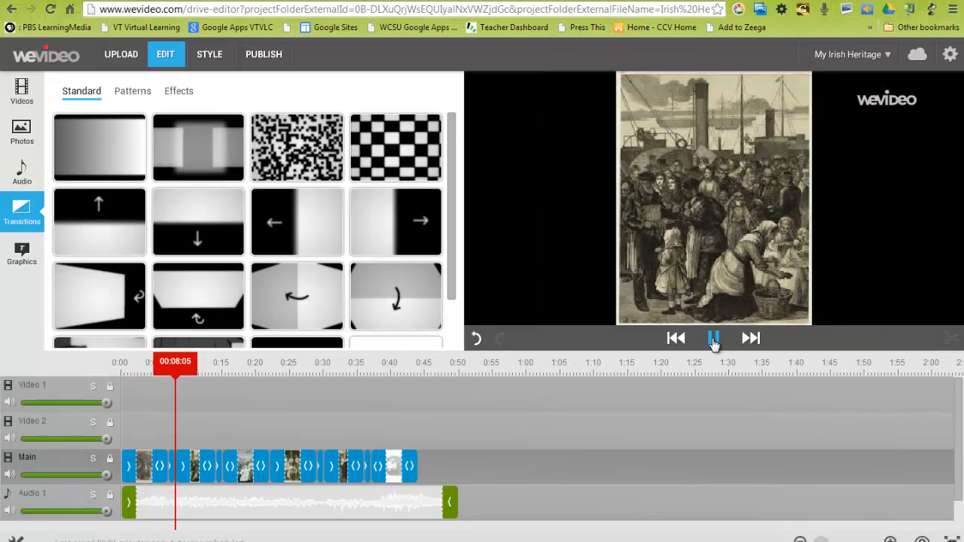
click(713, 338)
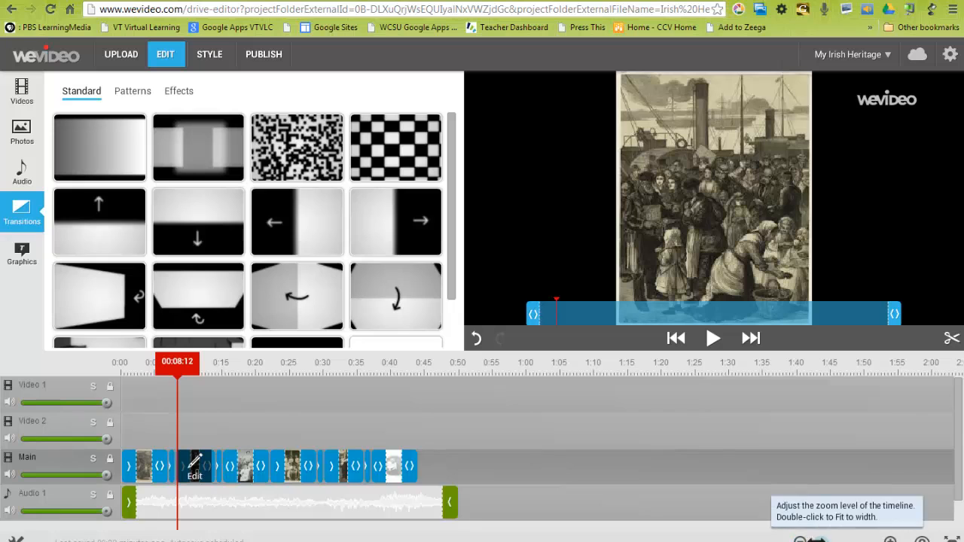
- Lengthen the cross fade between irish2.jpg and irish1.jpg on the Main track
mouse_move(818, 539)
mouse_down()
mouse_move(838, 539)
mouse_move(828, 539)
mouse_up()
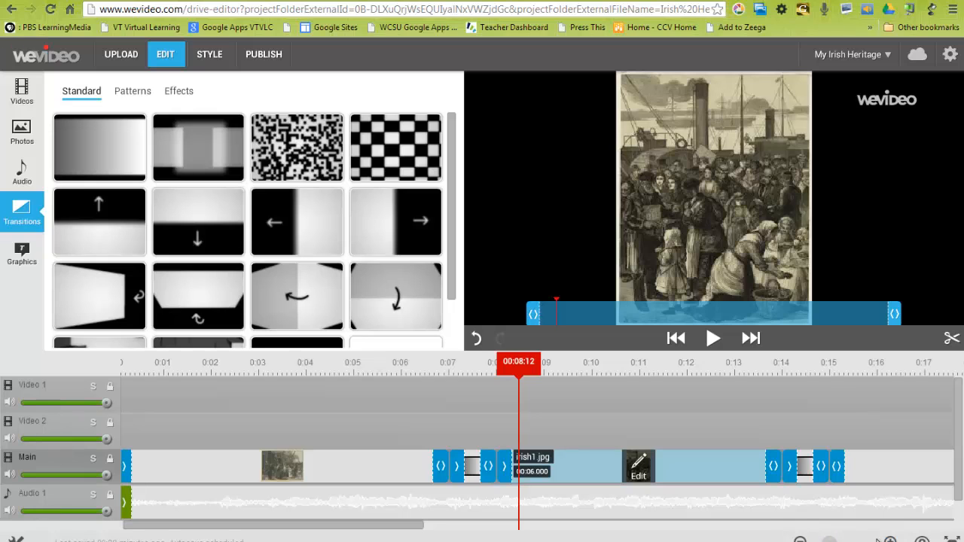
click(473, 461)
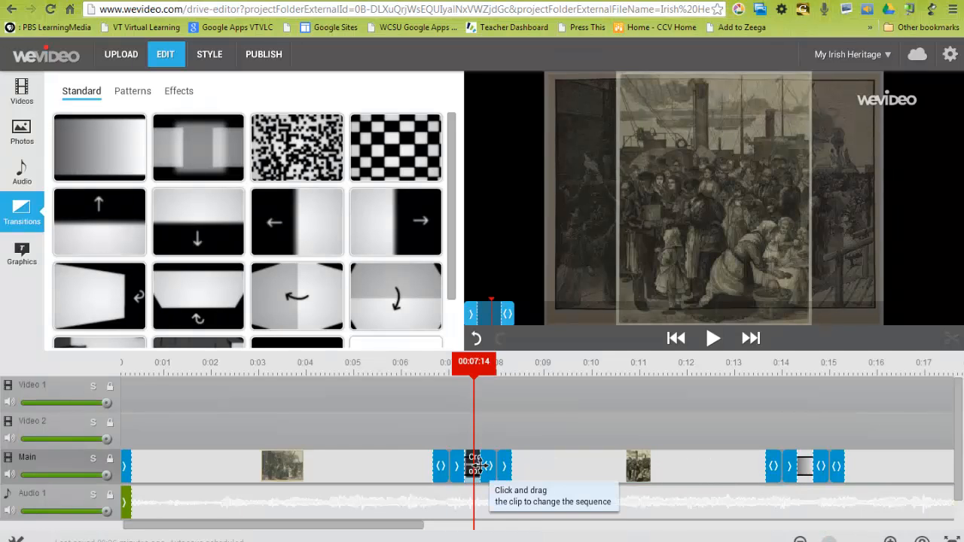
click(482, 476)
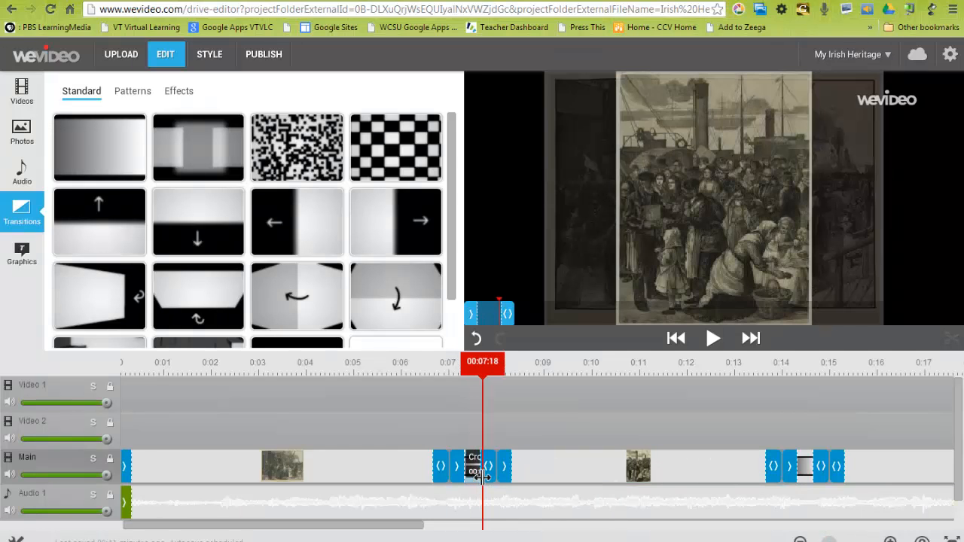
drag(476, 476, 501, 475)
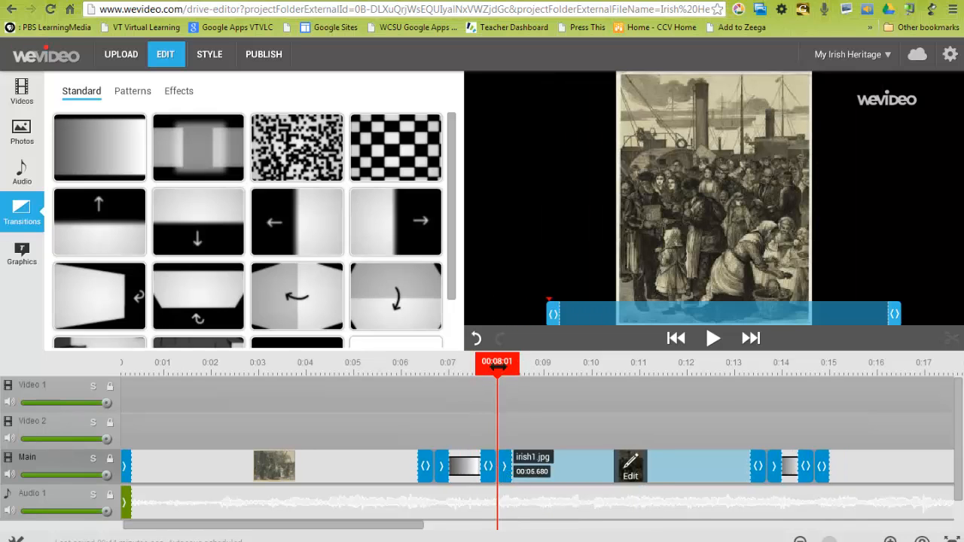
- Trim the end of irish2.jpg so the clip lasts 6.08 seconds, and preview its cross fade into irish1.jpg
drag(497, 381, 402, 381)
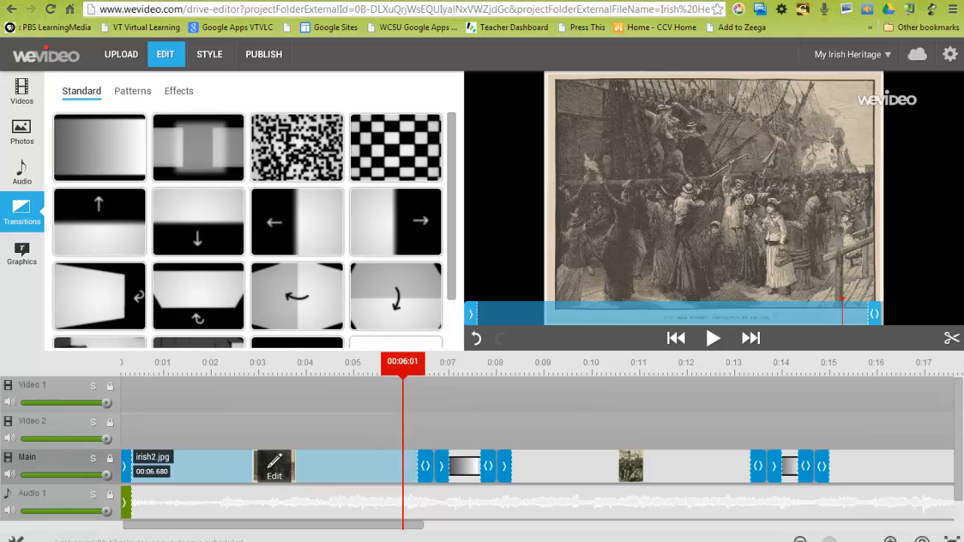
drag(419, 475, 390, 475)
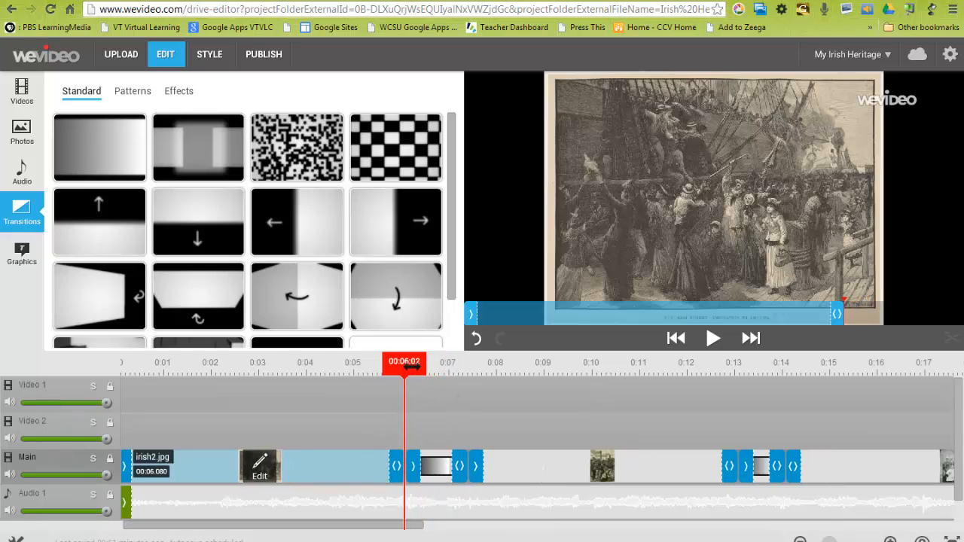
drag(405, 363, 355, 363)
click(706, 341)
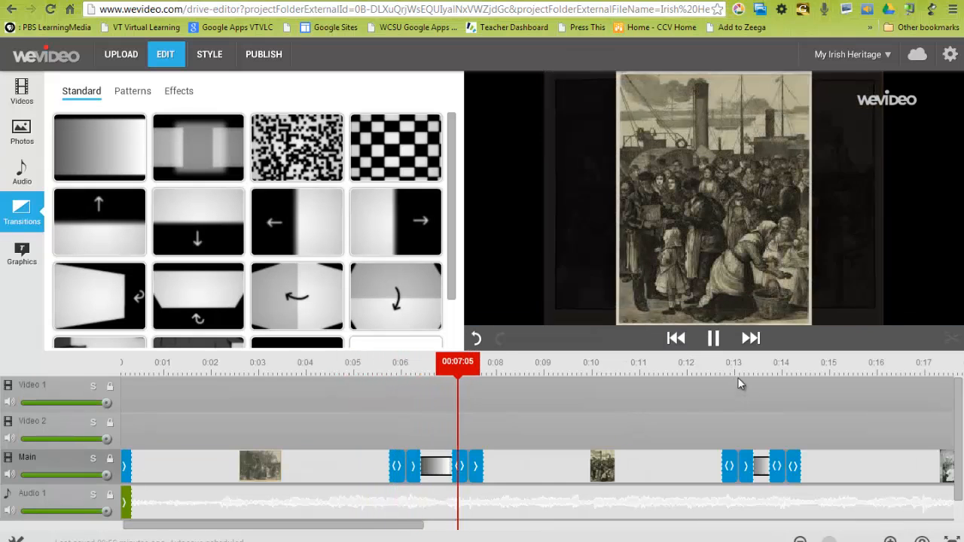
click(712, 338)
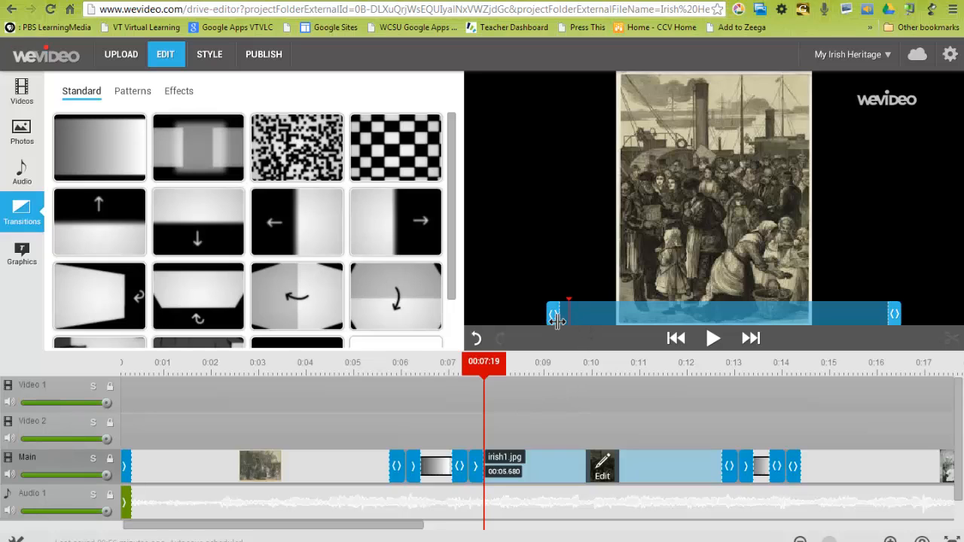
drag(556, 319, 553, 321)
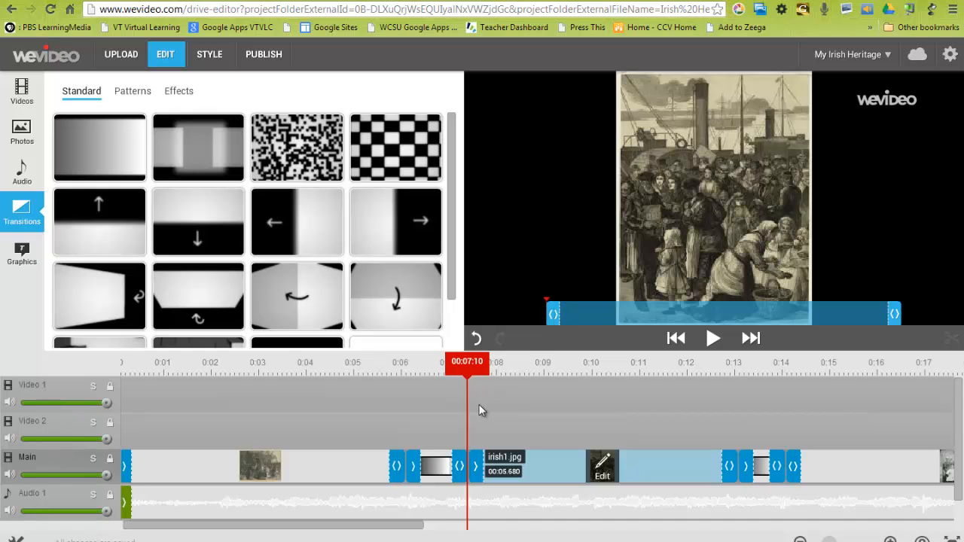
- Insert the rocky seashore photo with the sailboat at the start of the Main track, ahead of irish2.jpg
drag(467, 377, 131, 380)
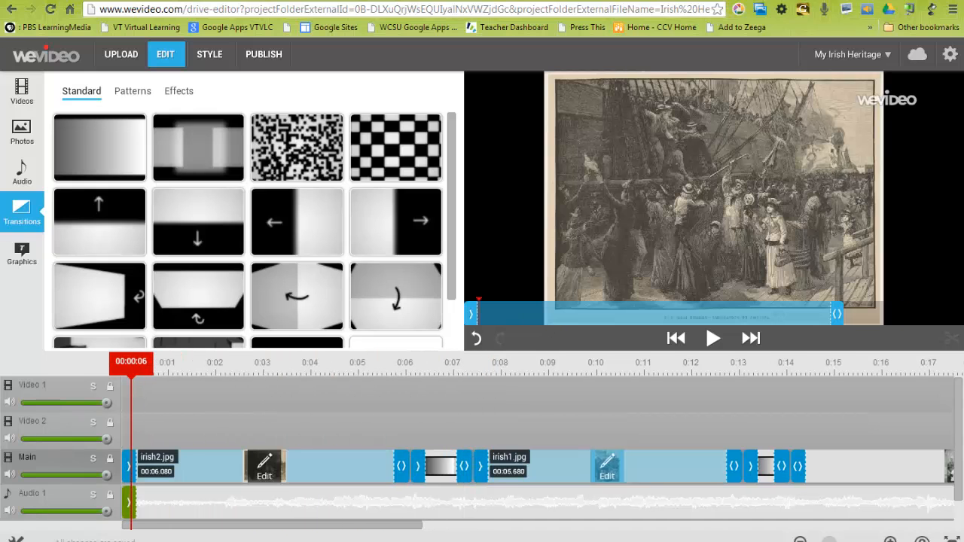
drag(828, 540, 821, 540)
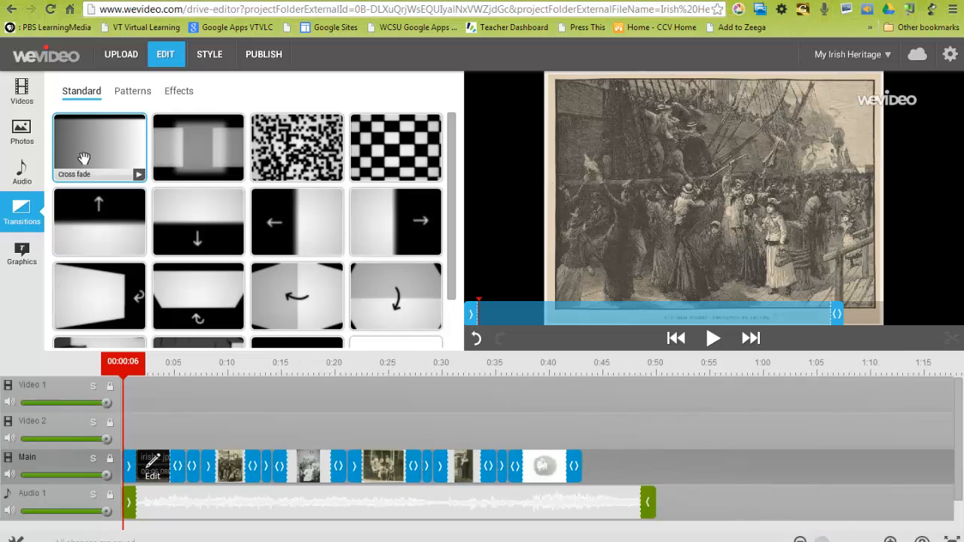
click(21, 131)
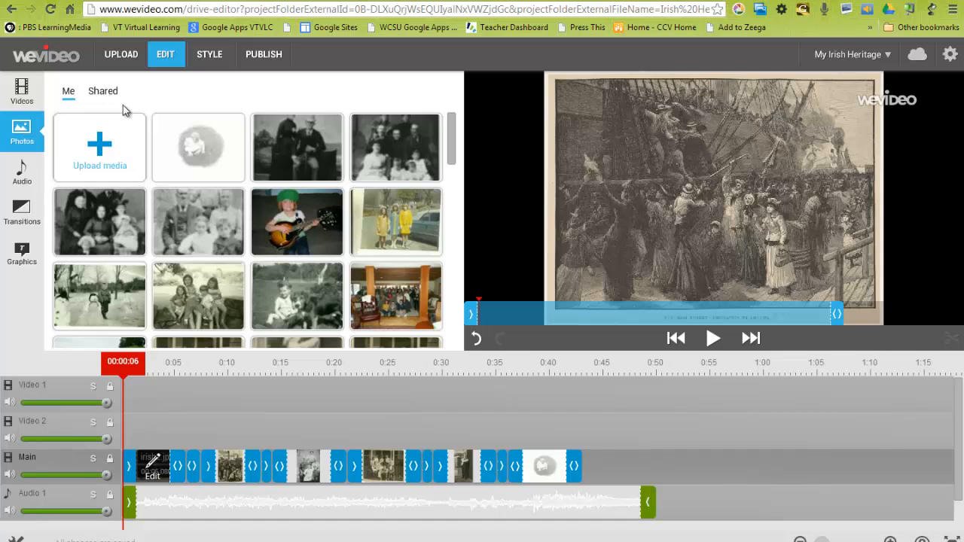
drag(452, 151, 450, 216)
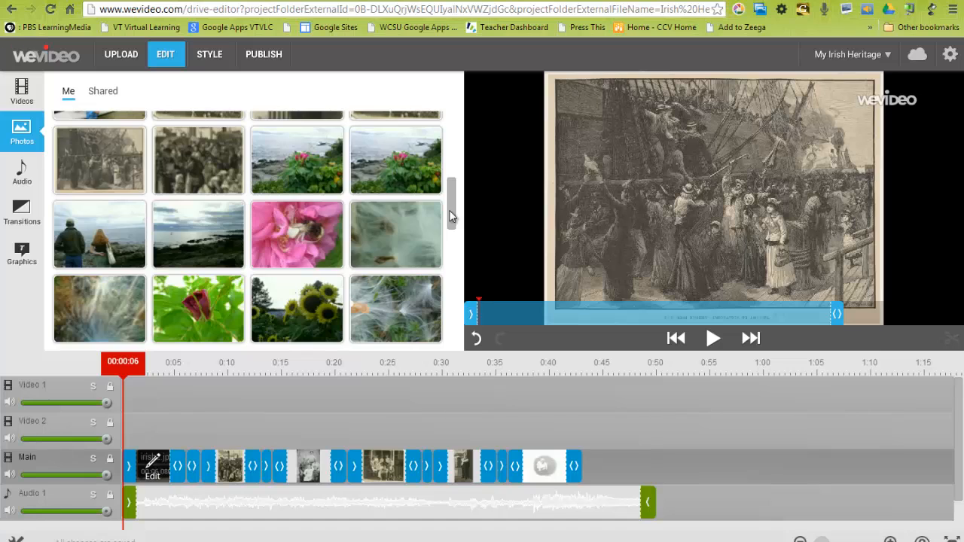
drag(186, 238, 143, 466)
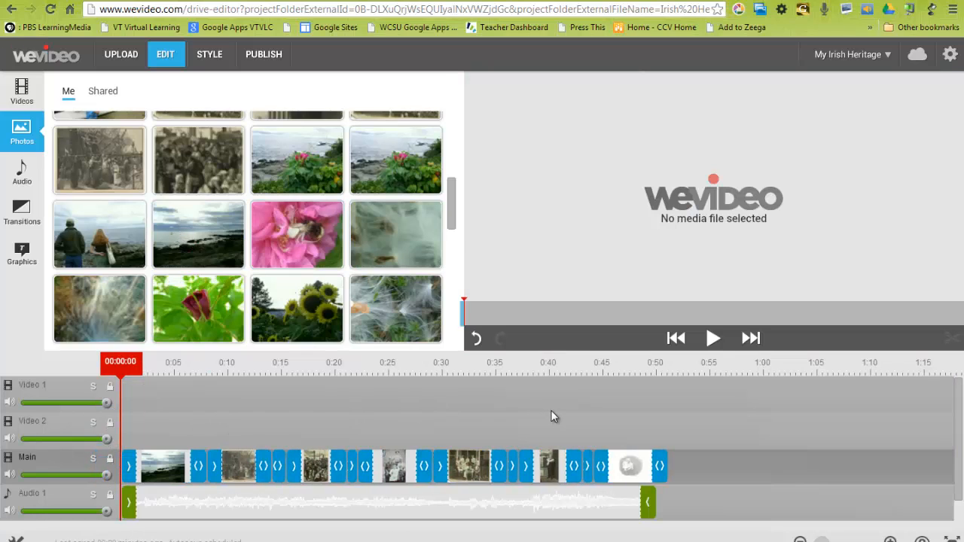
- Preview the opening seashore photo and trim its end so the clip lasts 6.36 seconds
click(712, 338)
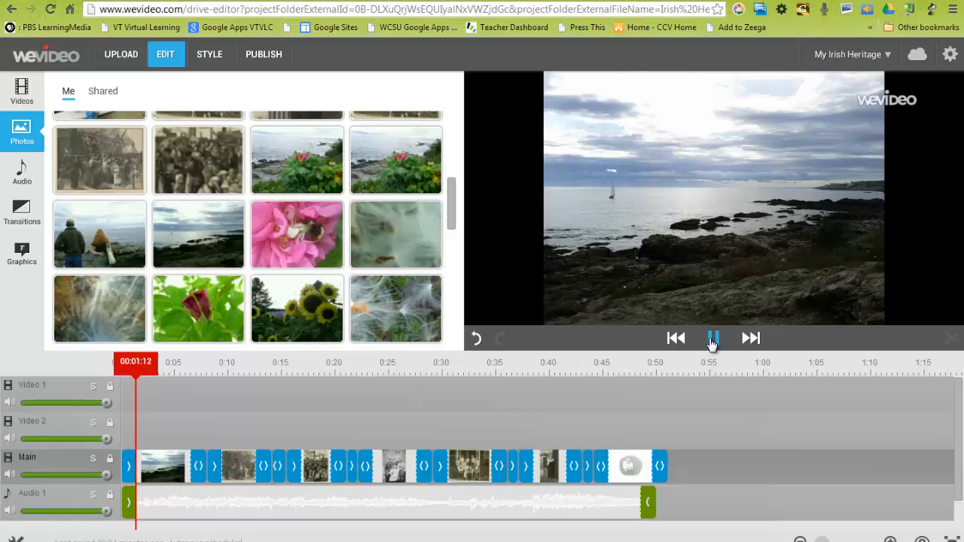
click(712, 340)
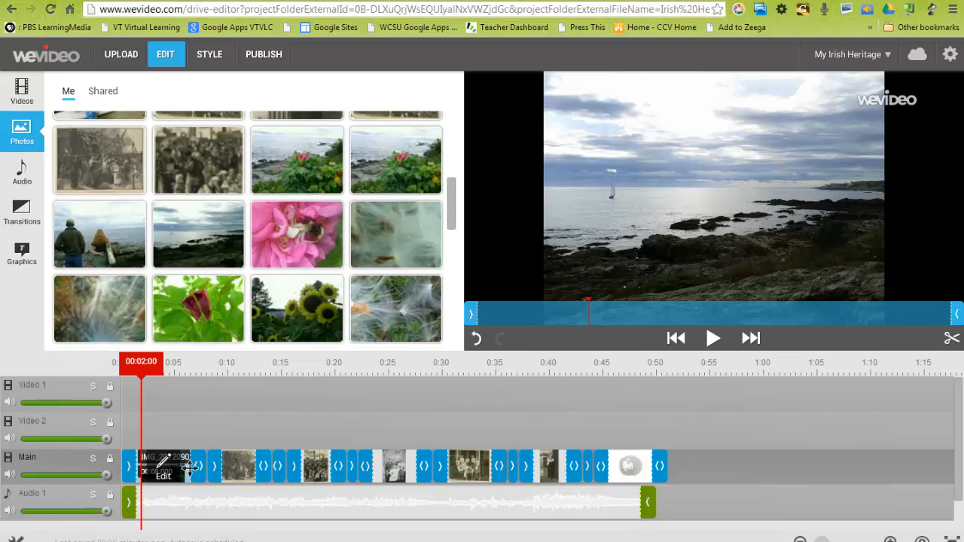
mouse_move(188, 474)
mouse_down()
mouse_move(200, 472)
mouse_move(181, 471)
mouse_up()
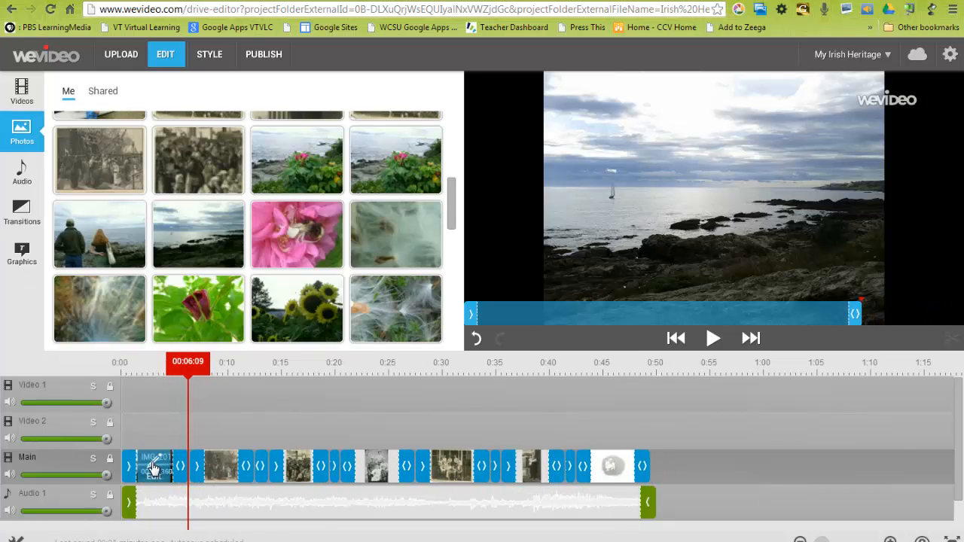
- Apply the sepia and blackAndWhite effects to the opening seashore photo, IMG_20120902_094553.jpg, and finish editing the clip
click(153, 468)
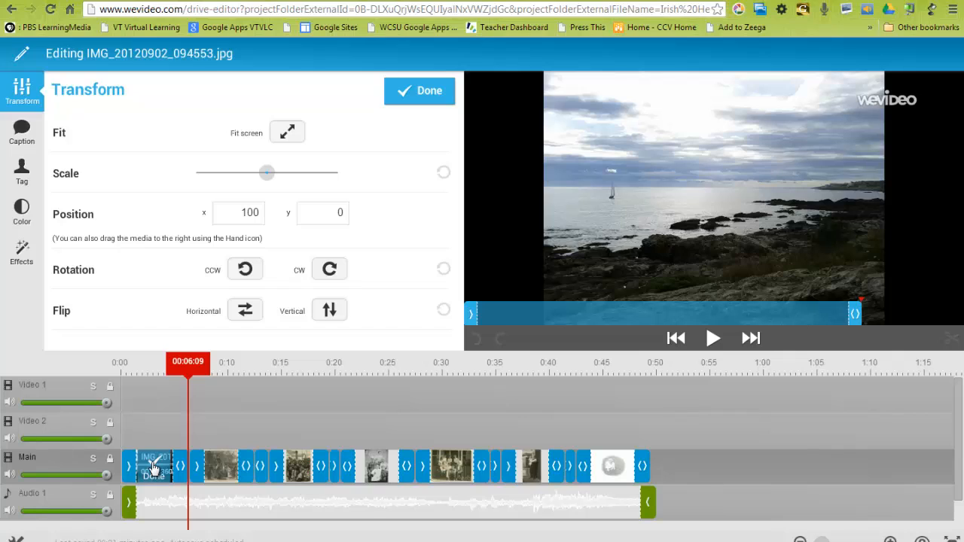
click(22, 221)
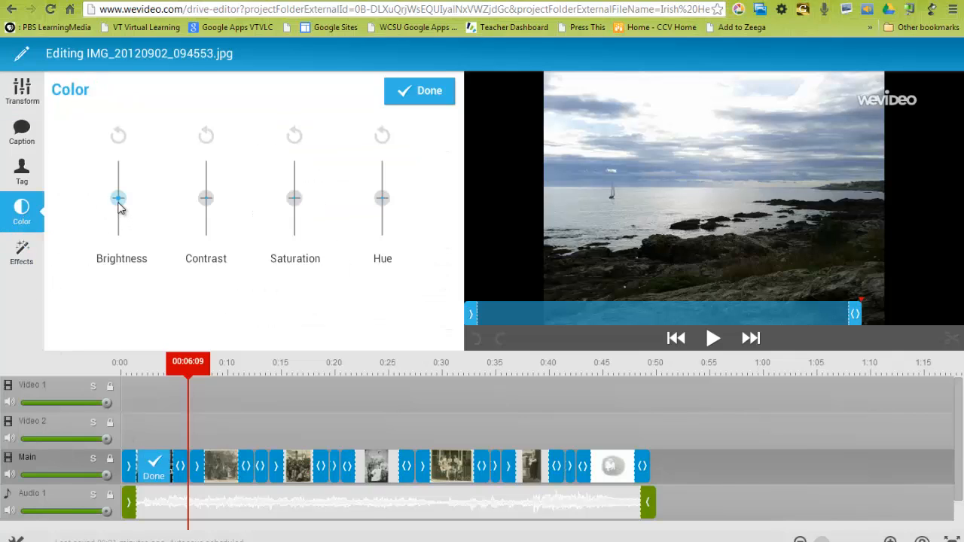
click(36, 250)
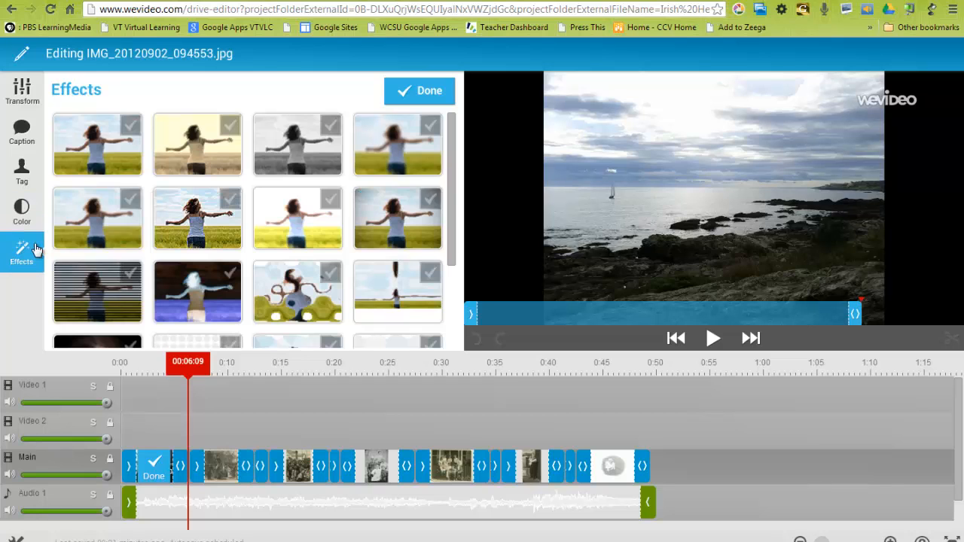
click(188, 151)
click(258, 150)
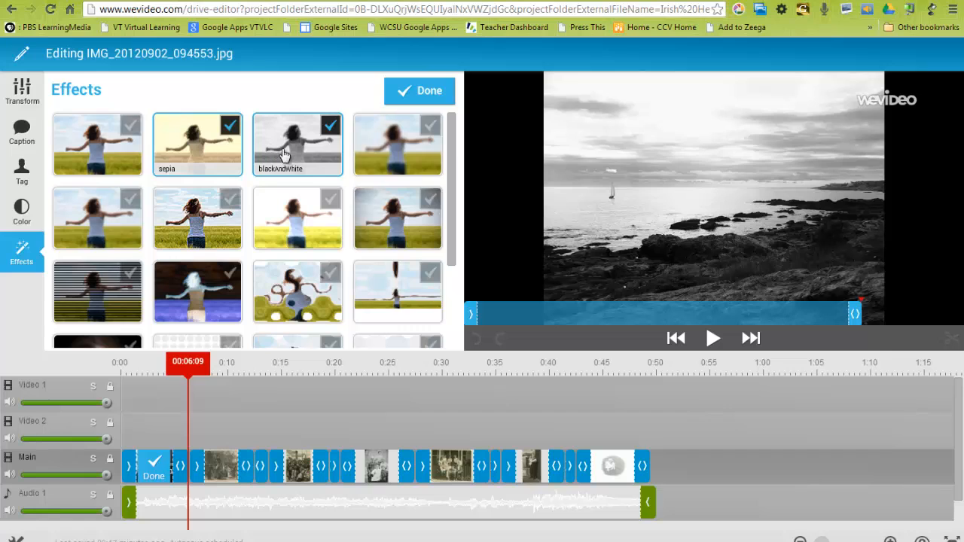
click(439, 97)
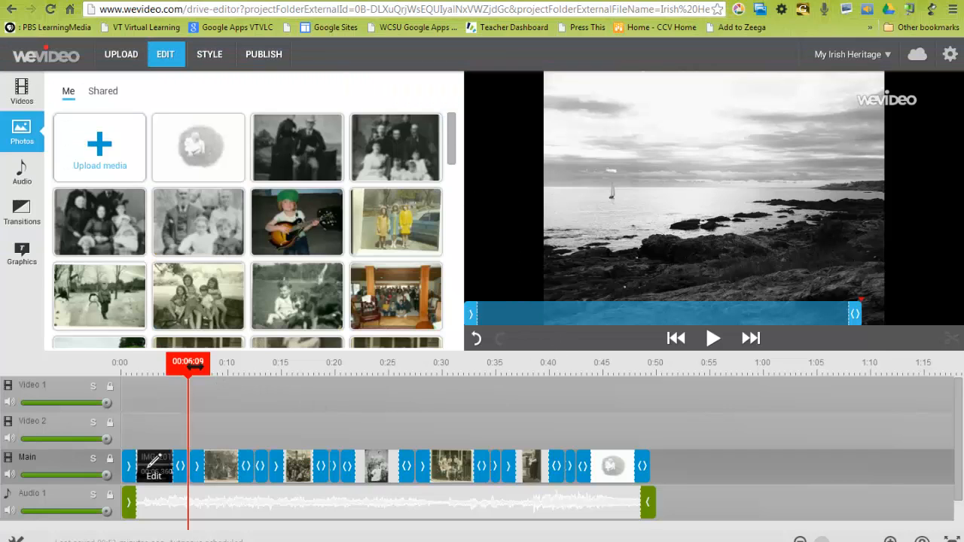
- Return the playhead to 0:00 and open the personal video library
drag(189, 374, 119, 383)
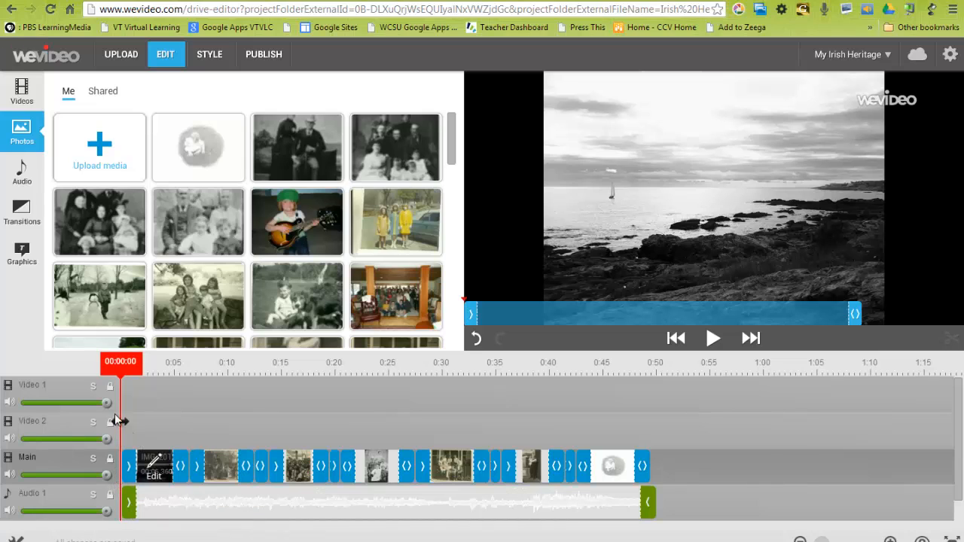
click(19, 97)
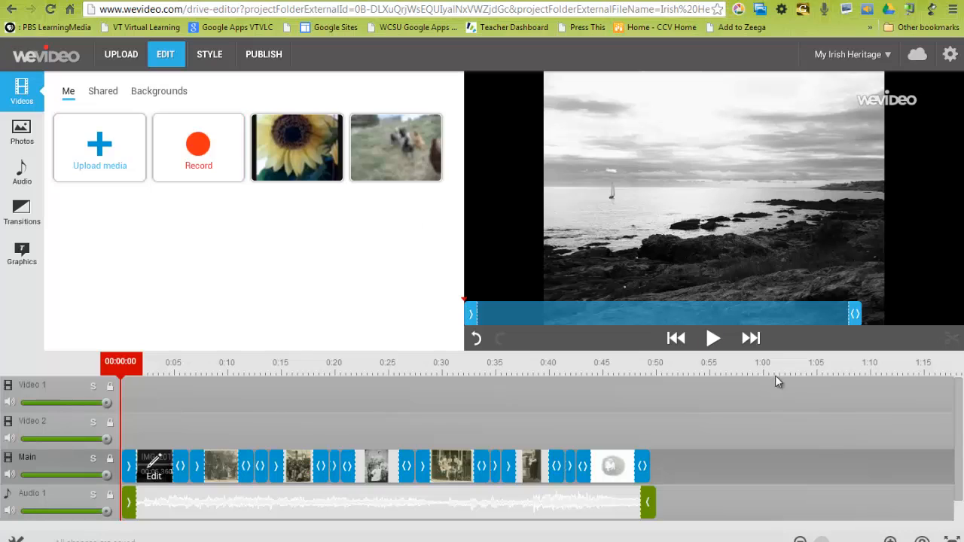